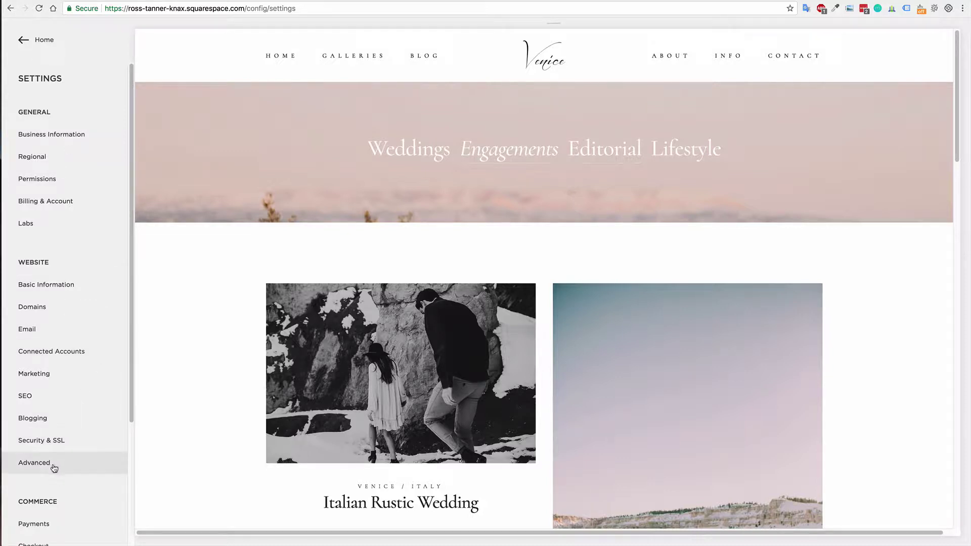
In Squarespace's advanced settings, start a site export in WordPress format
{"action": "left_click", "coordinate": [30, 464]}
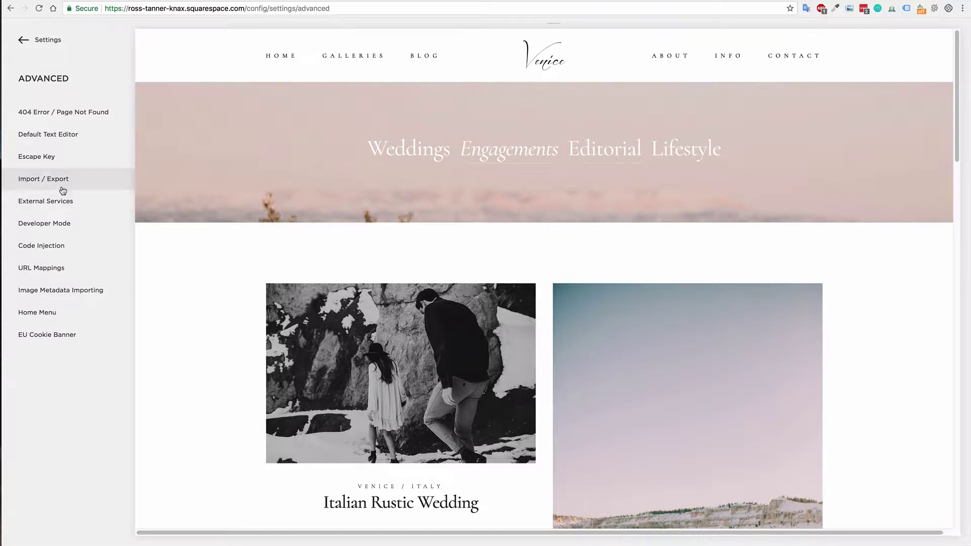
{"action": "left_click", "coordinate": [62, 183]}
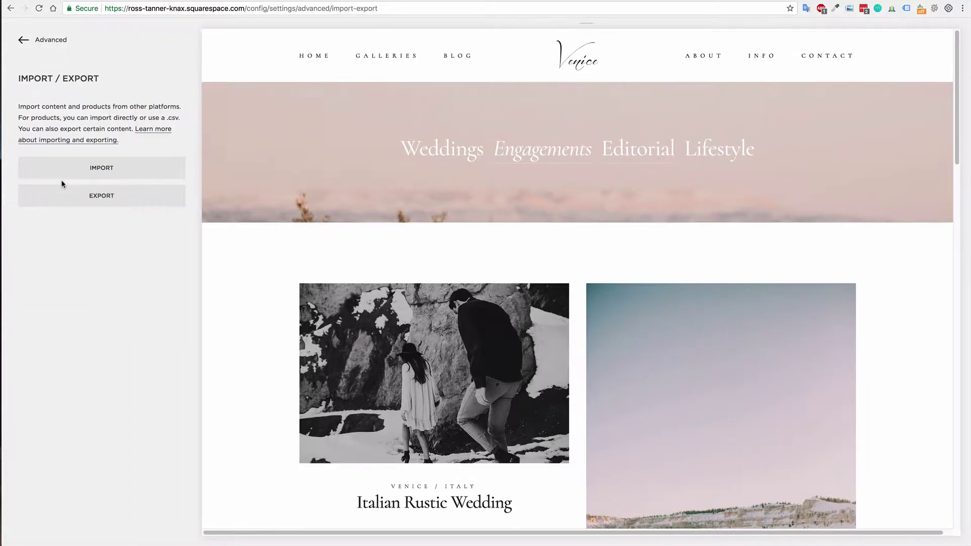
{"action": "left_click", "coordinate": [106, 204]}
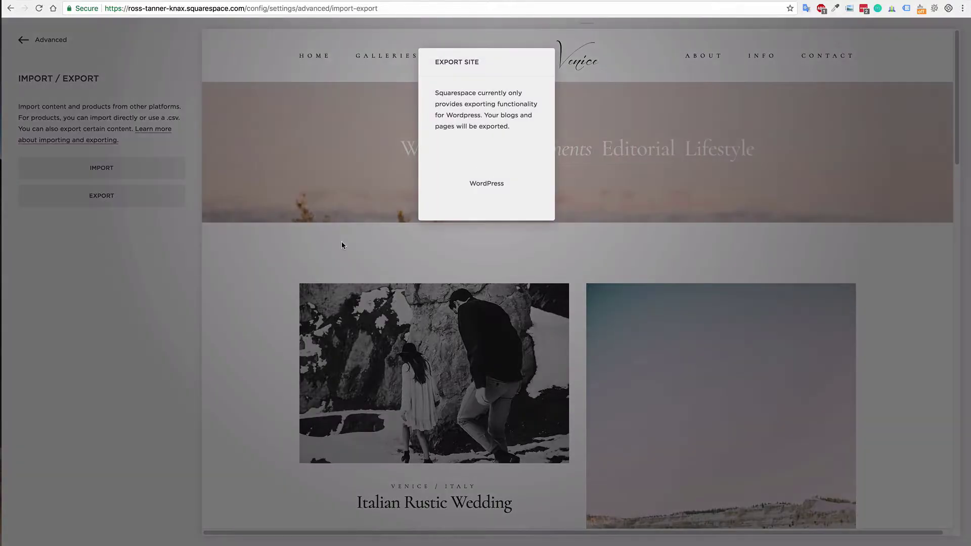
{"action": "left_click", "coordinate": [491, 172]}
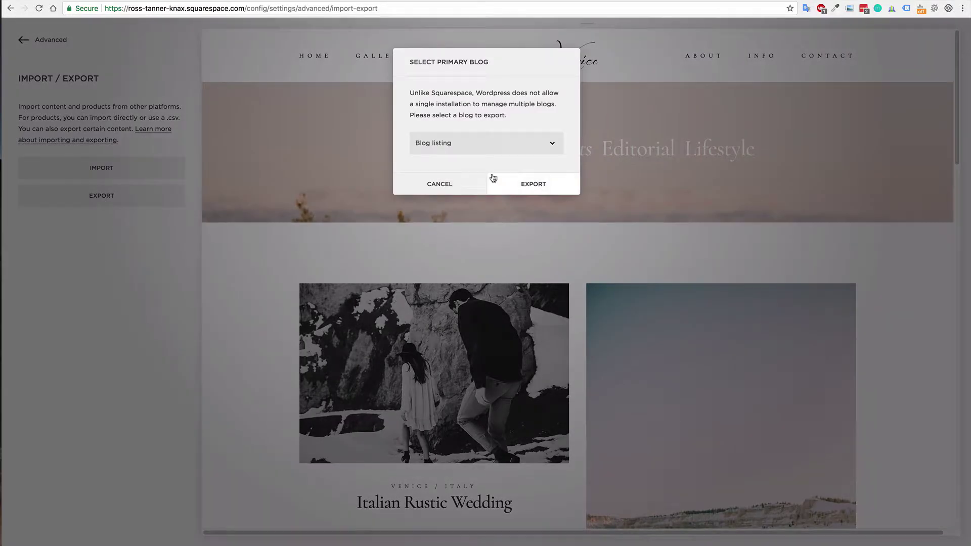
Keep Blog listing selected as the primary blog to export
{"action": "left_click", "coordinate": [462, 144]}
{"action": "left_click", "coordinate": [462, 141]}
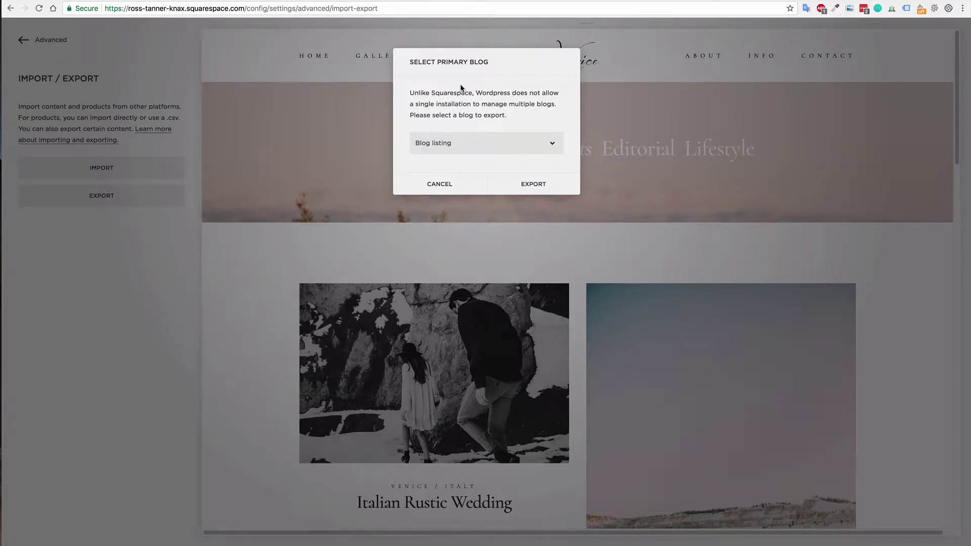
{"action": "left_click", "coordinate": [465, 147]}
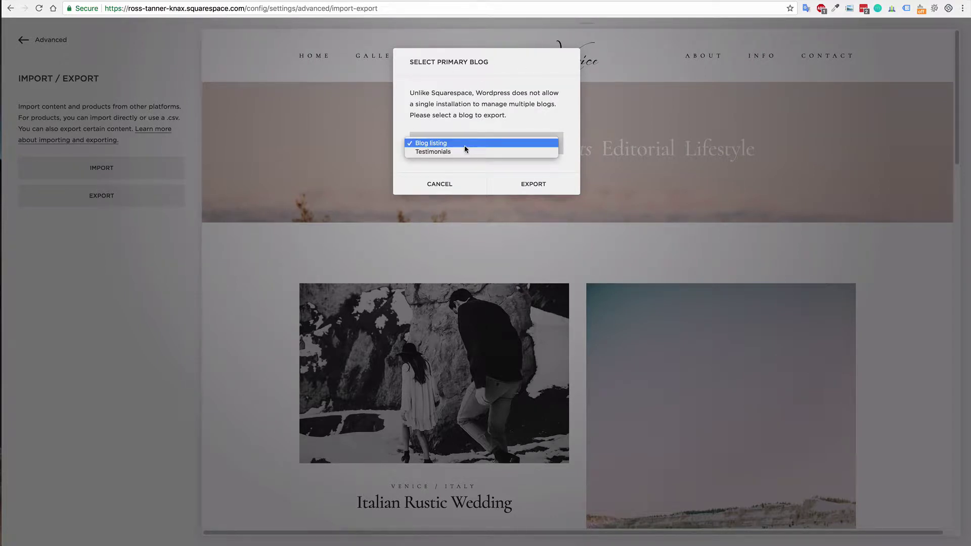
{"action": "left_click", "coordinate": [466, 147]}
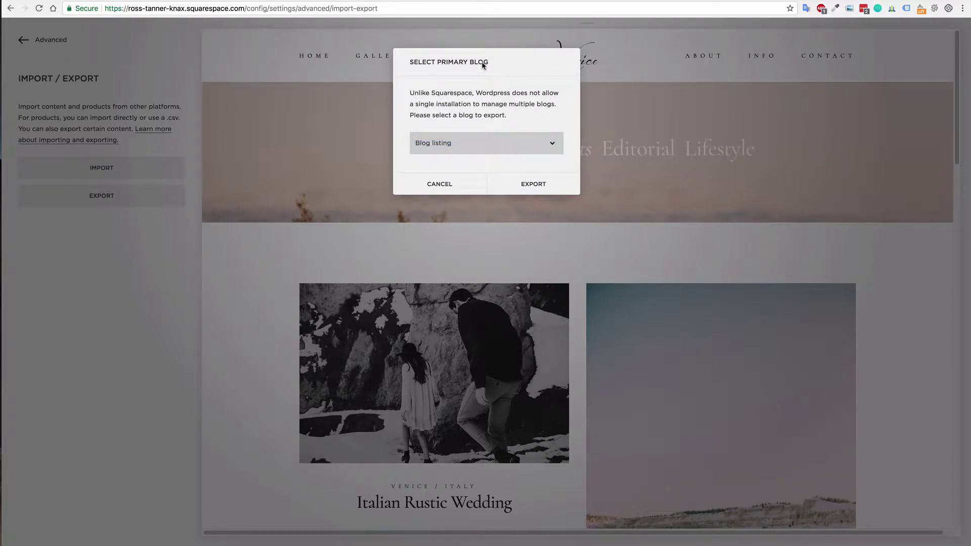
{"action": "left_click", "coordinate": [481, 149]}
{"action": "left_click", "coordinate": [481, 144]}
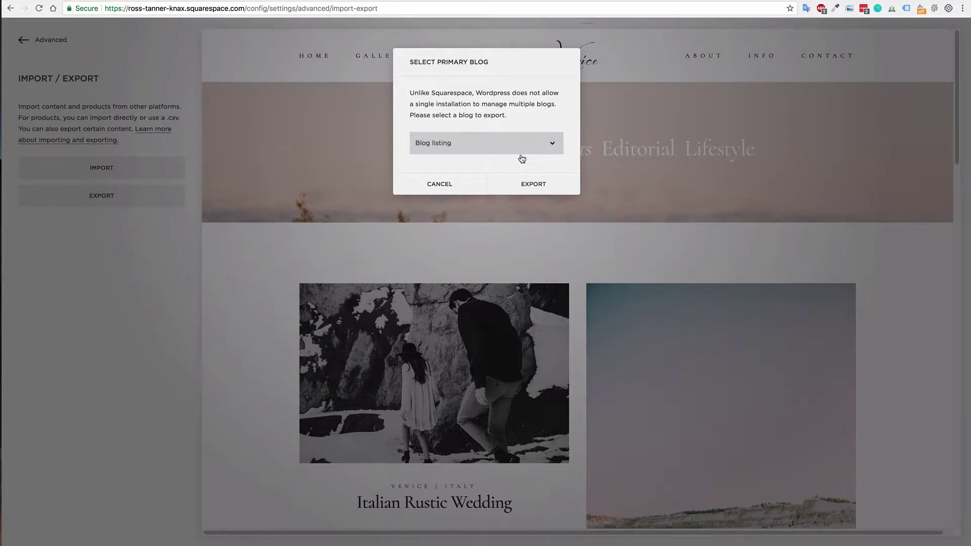
Run the WordPress export, download the finished XML file, and show it in Downloads
{"action": "left_click", "coordinate": [542, 188]}
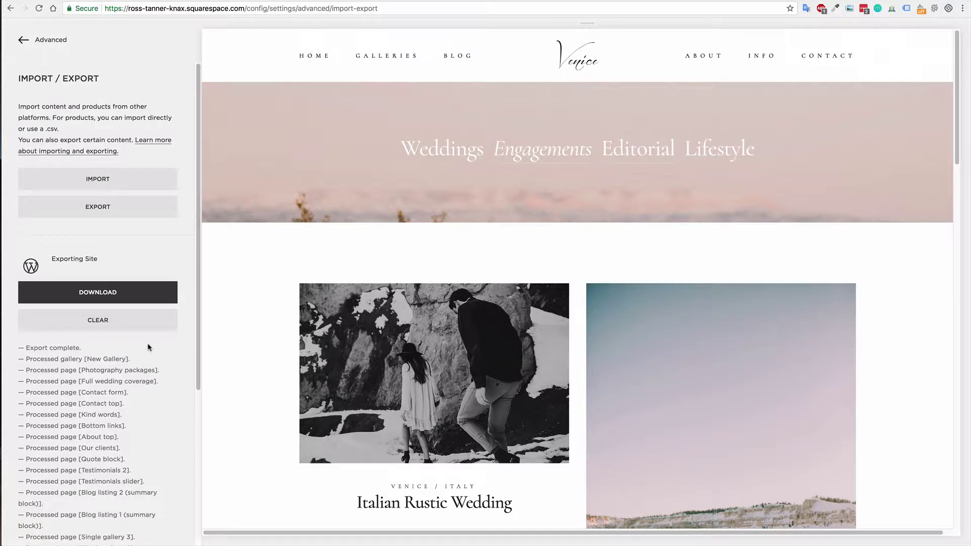
{"action": "left_click", "coordinate": [99, 293]}
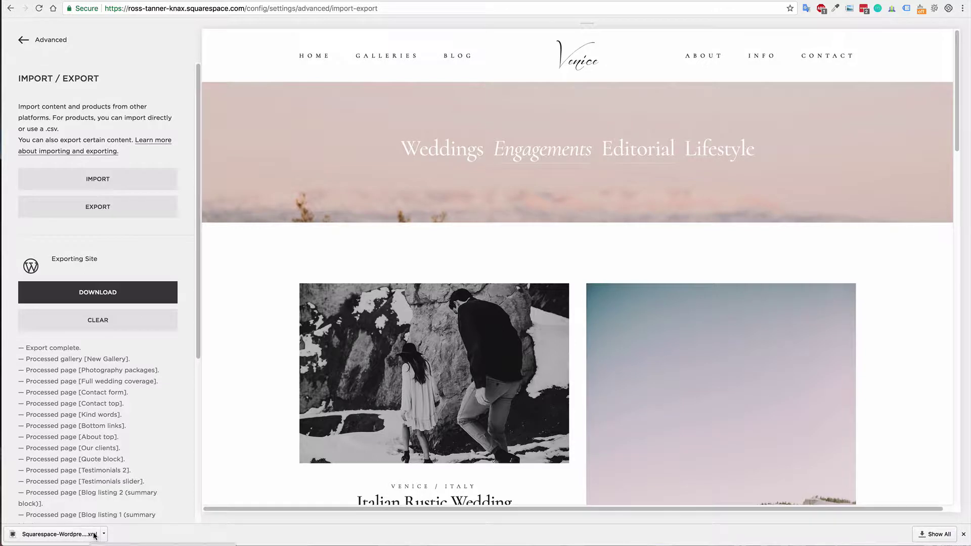
{"action": "left_click", "coordinate": [964, 534]}
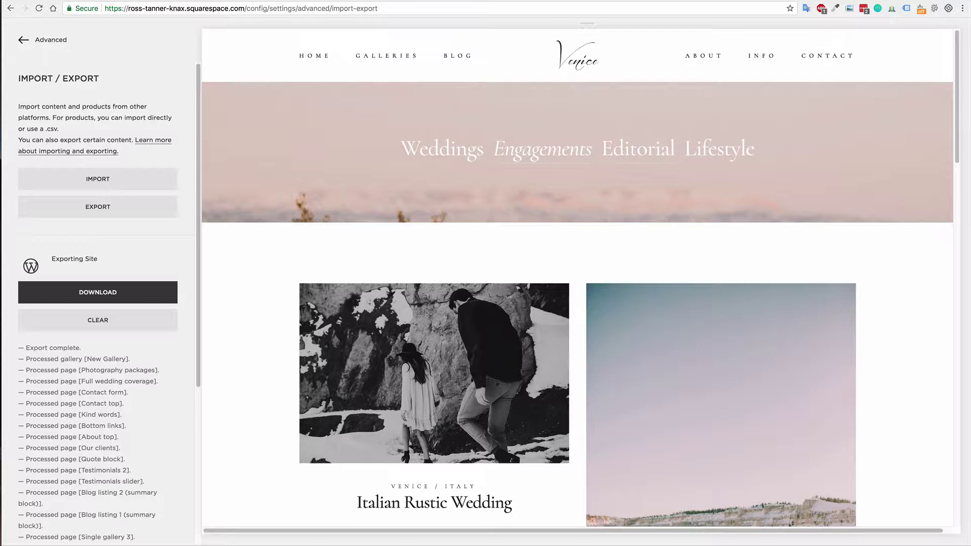
{"action": "left_click", "coordinate": [619, 335]}
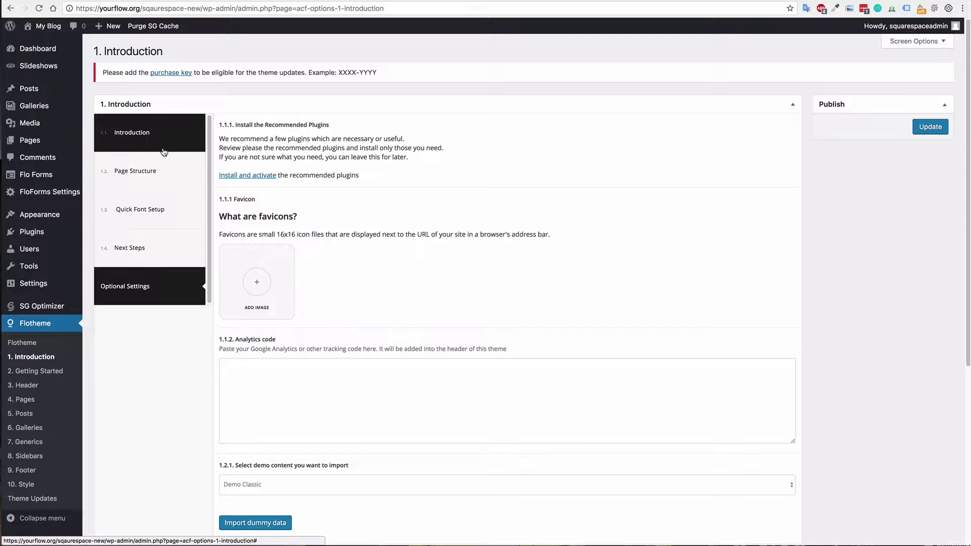
Install the WordPress importer from Tools > Import and run it
{"action": "mouse_move", "coordinate": [31, 267]}
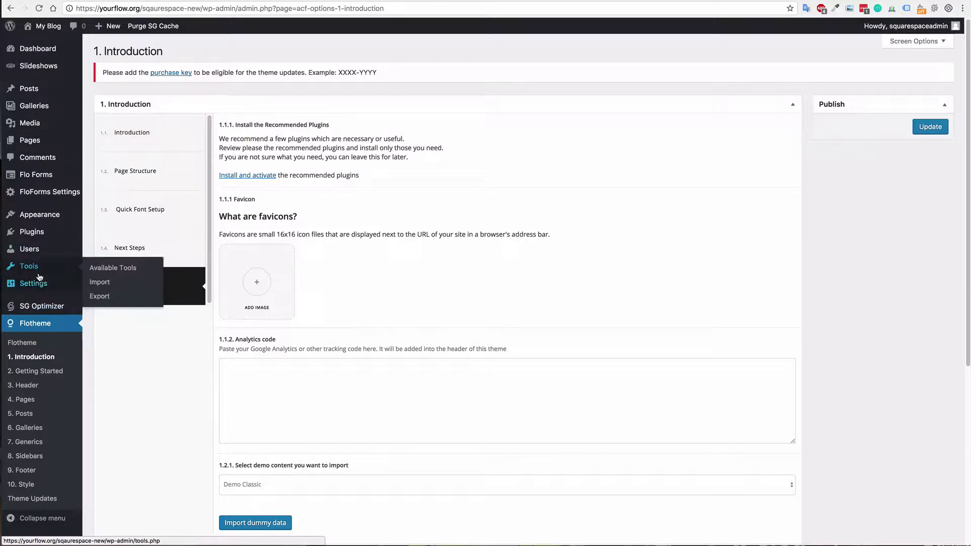
{"action": "left_click", "coordinate": [100, 281]}
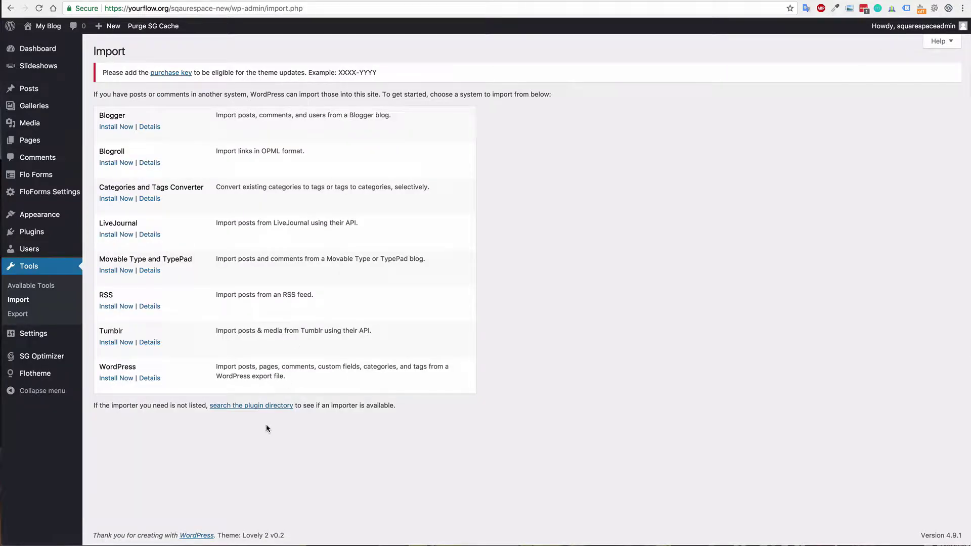
{"action": "left_click", "coordinate": [116, 380]}
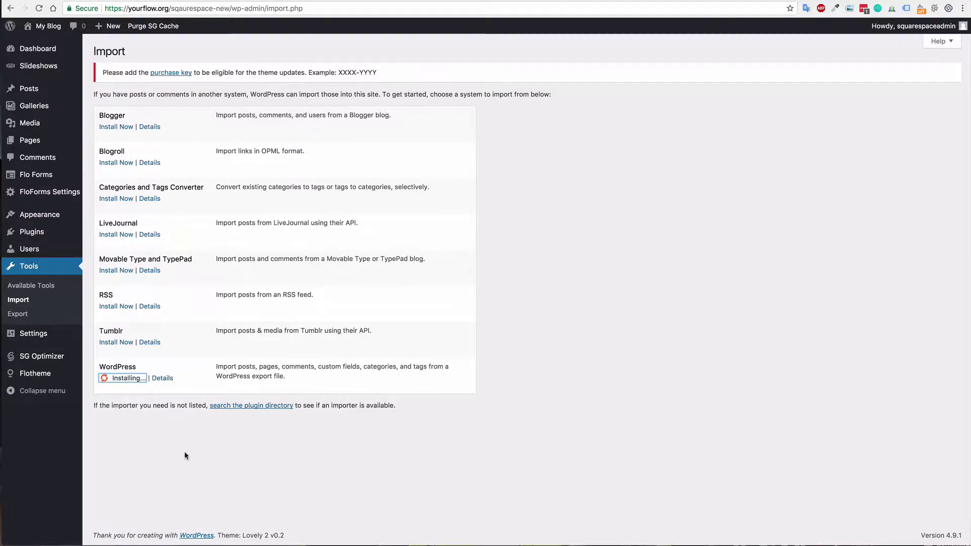
{"action": "left_click", "coordinate": [125, 407]}
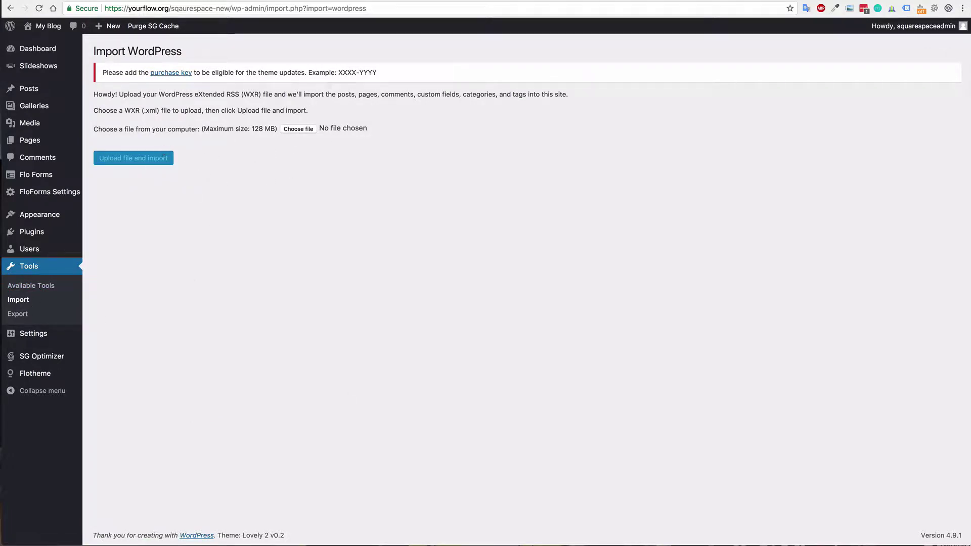
Attach Squarespace-Wordpress-Export-01-08-2018.xml from Downloads to the importer and upload it
{"action": "left_click", "coordinate": [299, 129]}
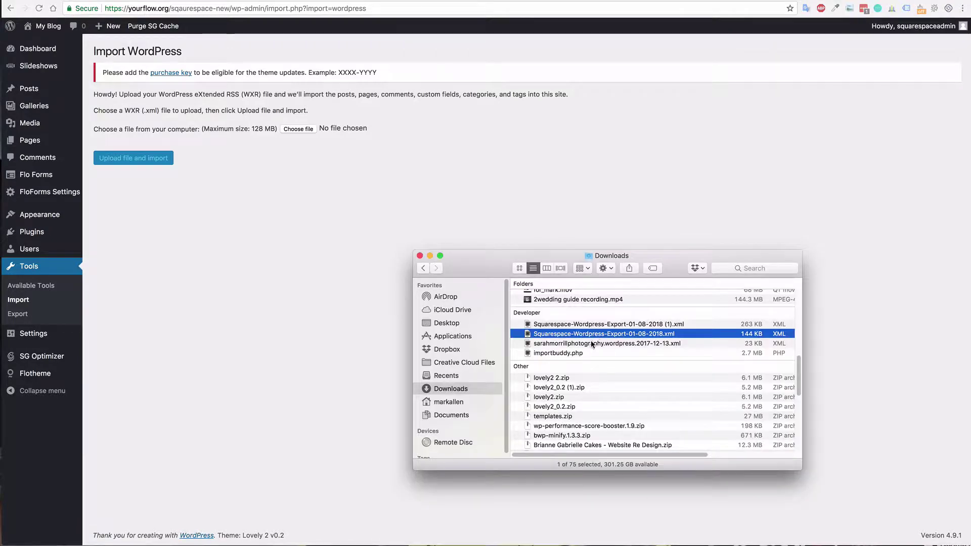
{"action": "left_click_drag", "start_coordinate": [551, 334], "coordinate": [303, 130]}
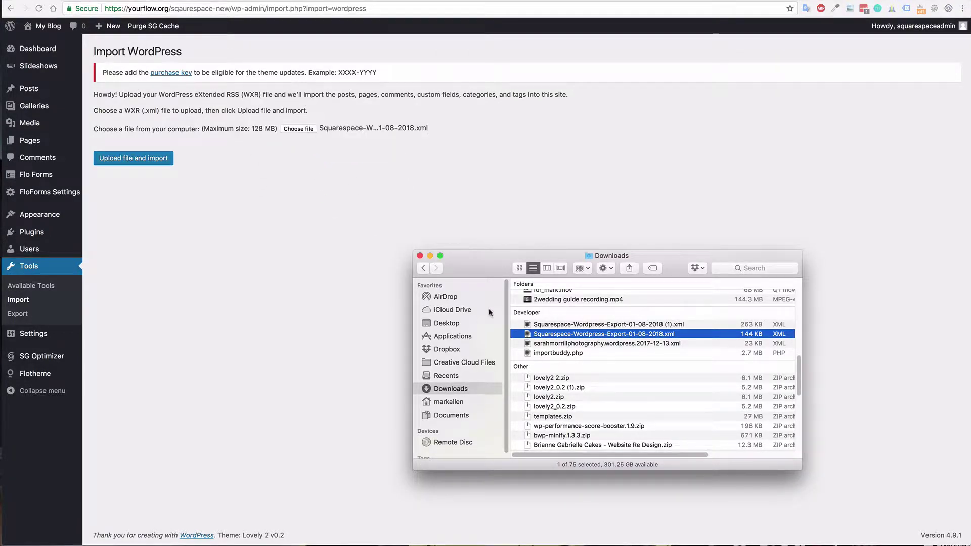
{"action": "left_click", "coordinate": [420, 256]}
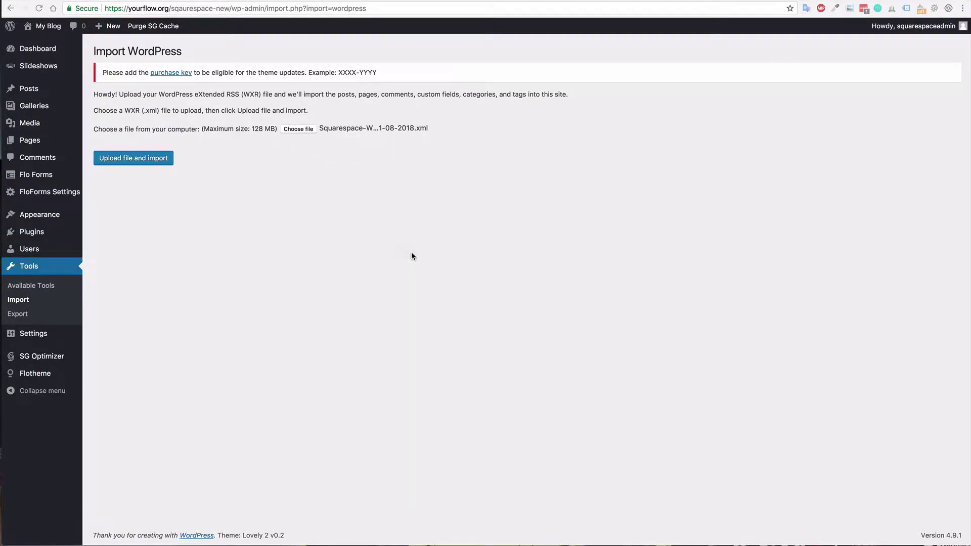
{"action": "left_click", "coordinate": [150, 160]}
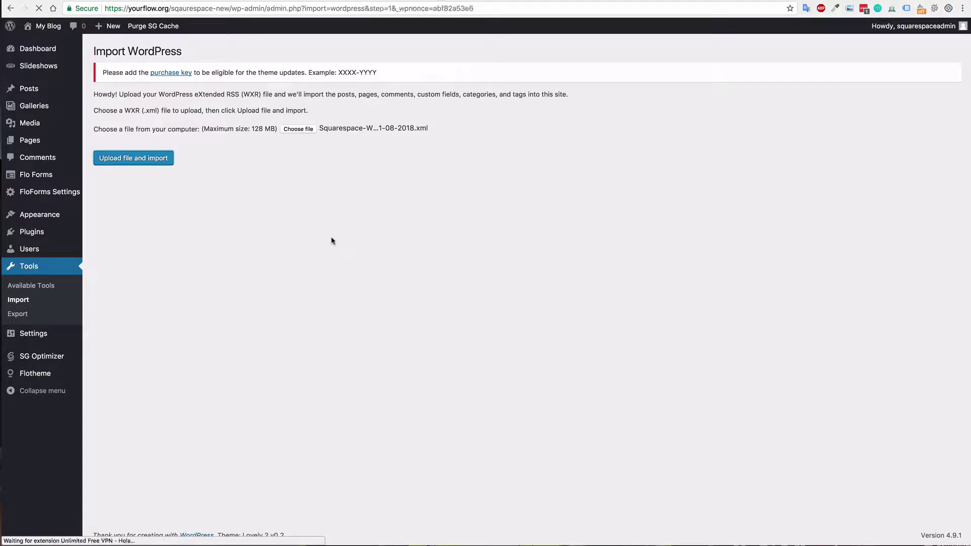
Map both imported authors to the admin user, include file attachments, and submit the import
{"action": "left_click", "coordinate": [246, 177]}
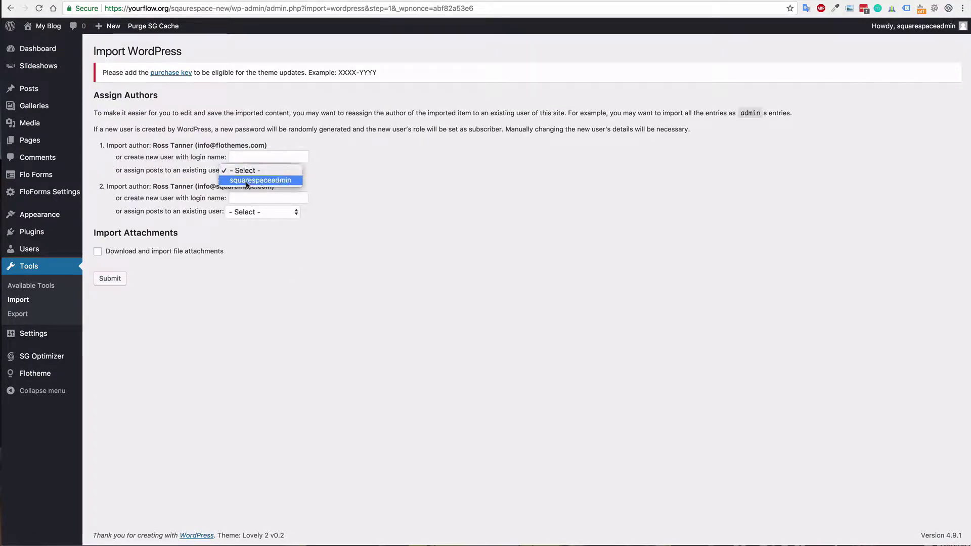
{"action": "left_click", "coordinate": [246, 181]}
{"action": "left_click", "coordinate": [251, 210]}
{"action": "left_click", "coordinate": [250, 220]}
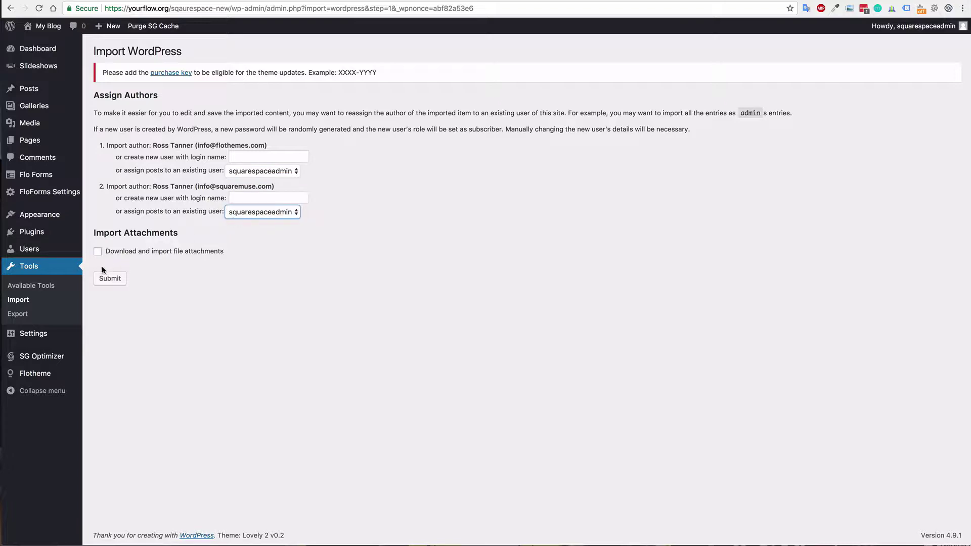
{"action": "left_click", "coordinate": [98, 251]}
{"action": "left_click", "coordinate": [121, 280]}
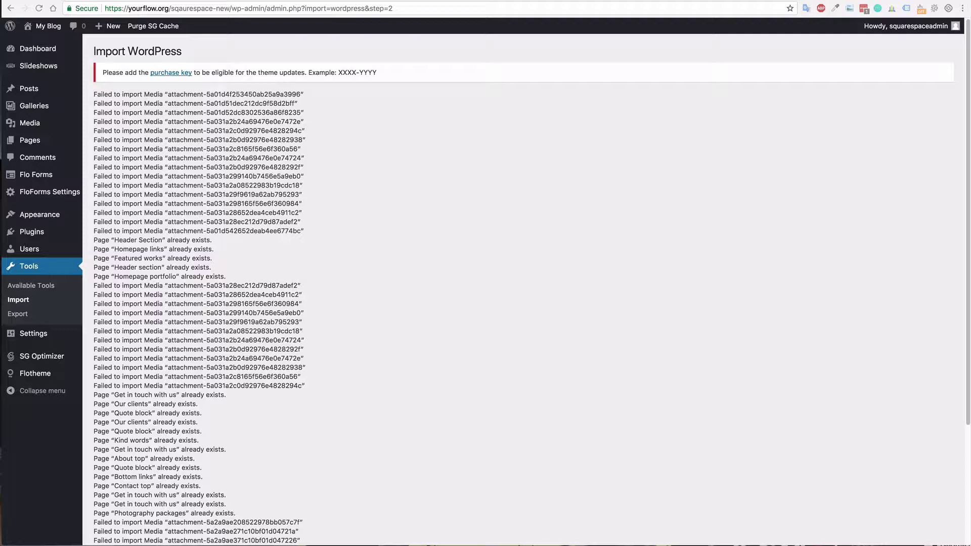
Open the Flothemes Site folder and expand then collapse its About, Ambassadors and Chunks subfolders
{"action": "double_click", "coordinate": [559, 233]}
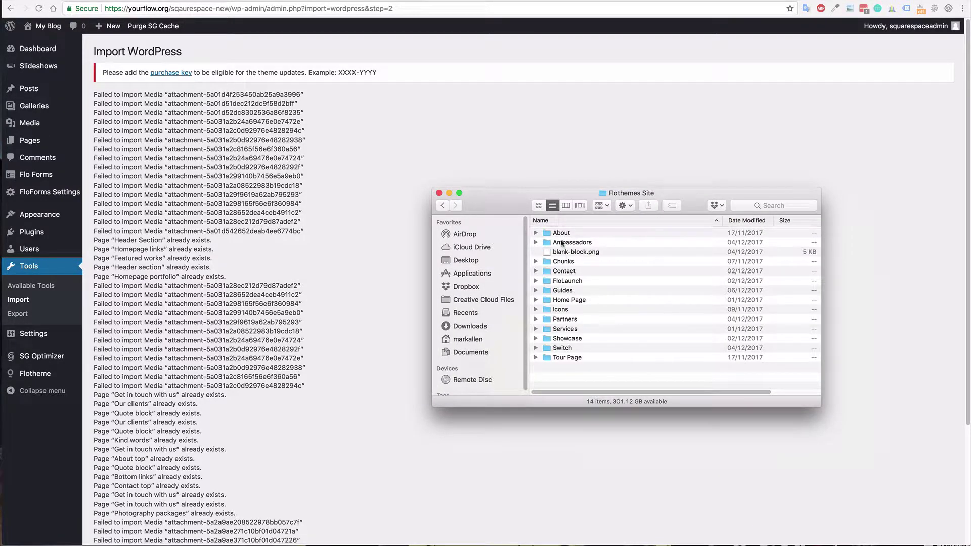
{"action": "left_click", "coordinate": [535, 233]}
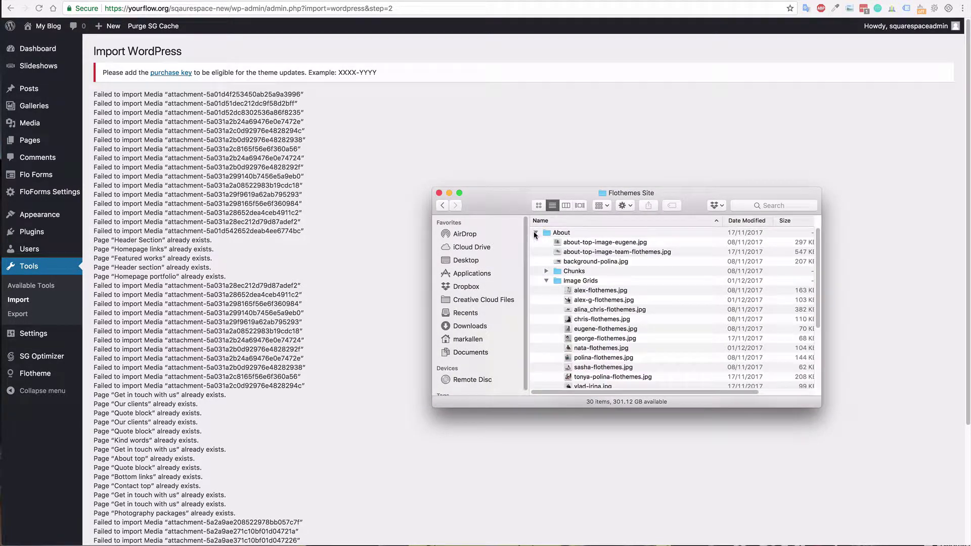
{"action": "left_click", "coordinate": [546, 280]}
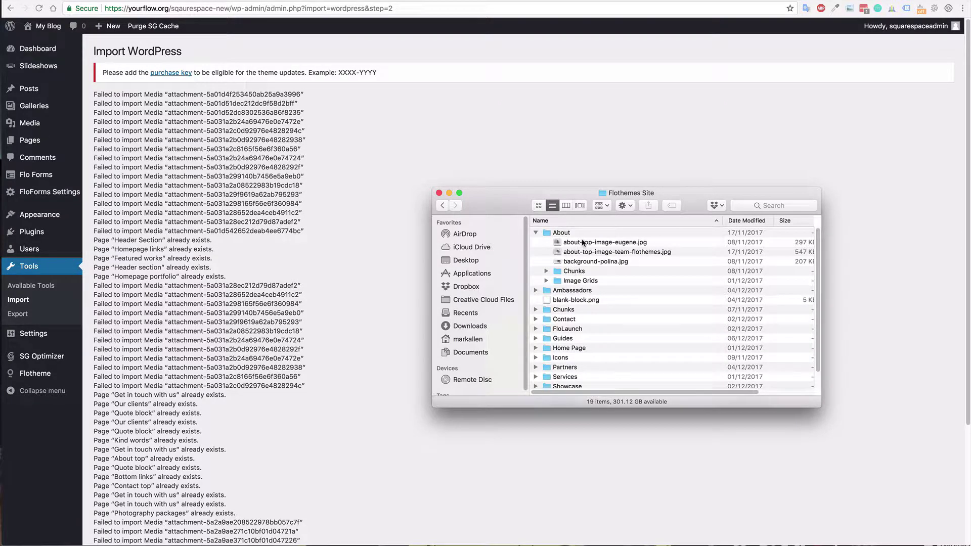
{"action": "left_click", "coordinate": [535, 232]}
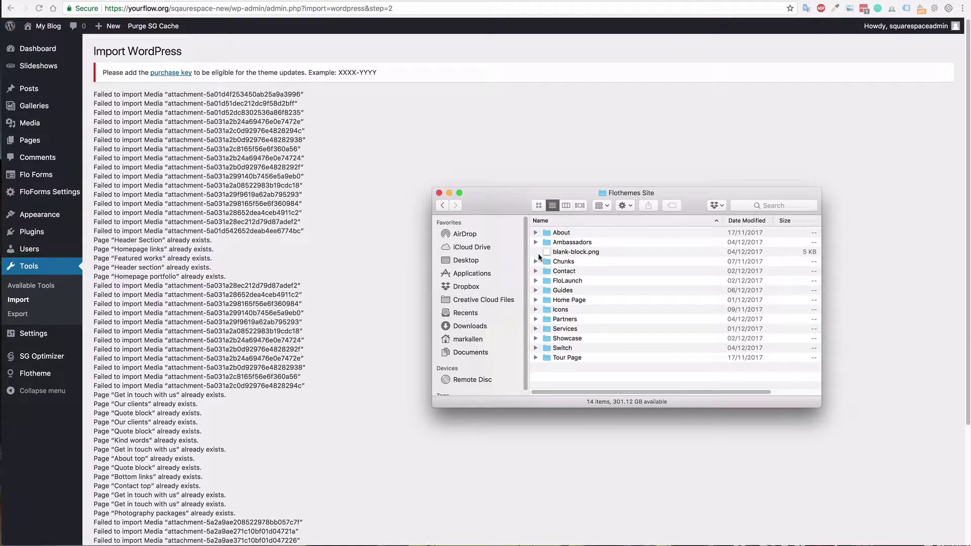
{"action": "left_click", "coordinate": [536, 242]}
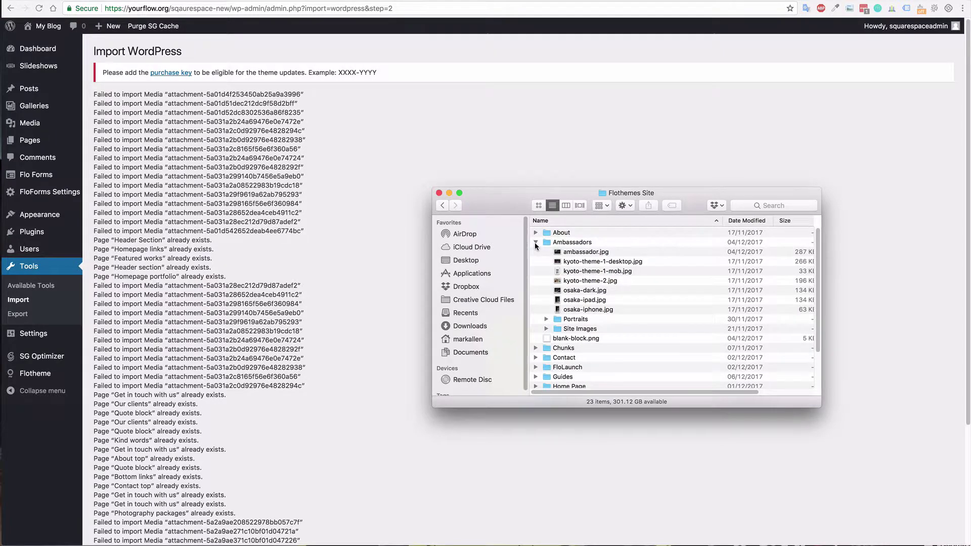
{"action": "left_click", "coordinate": [535, 242]}
{"action": "left_click", "coordinate": [535, 261]}
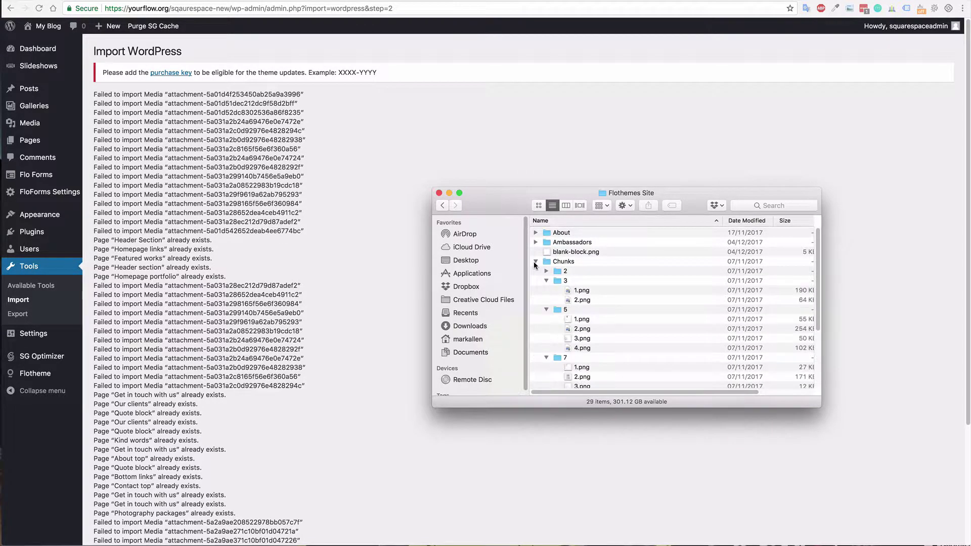
{"action": "left_click", "coordinate": [535, 262]}
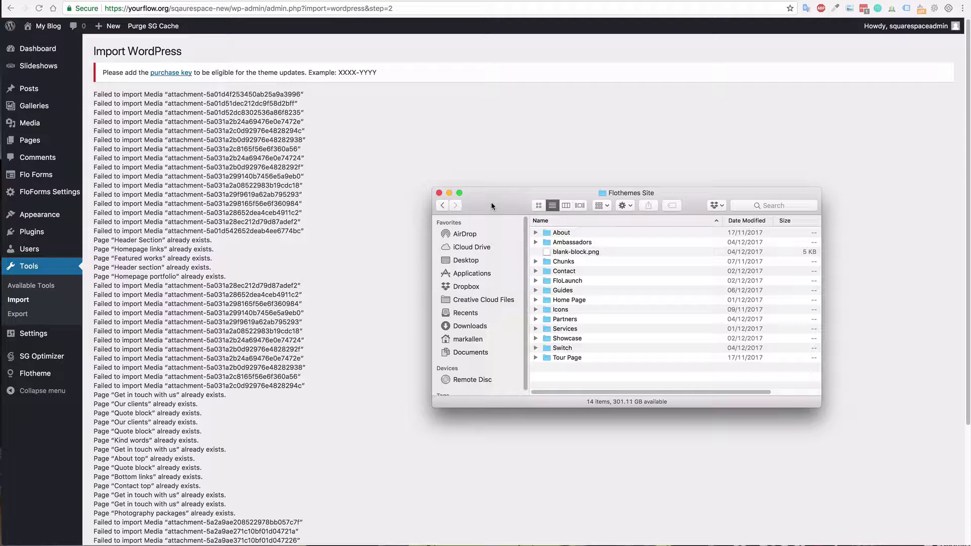
Close the Finder window and go to WordPress's Posts list
{"action": "key", "text": "super+w"}
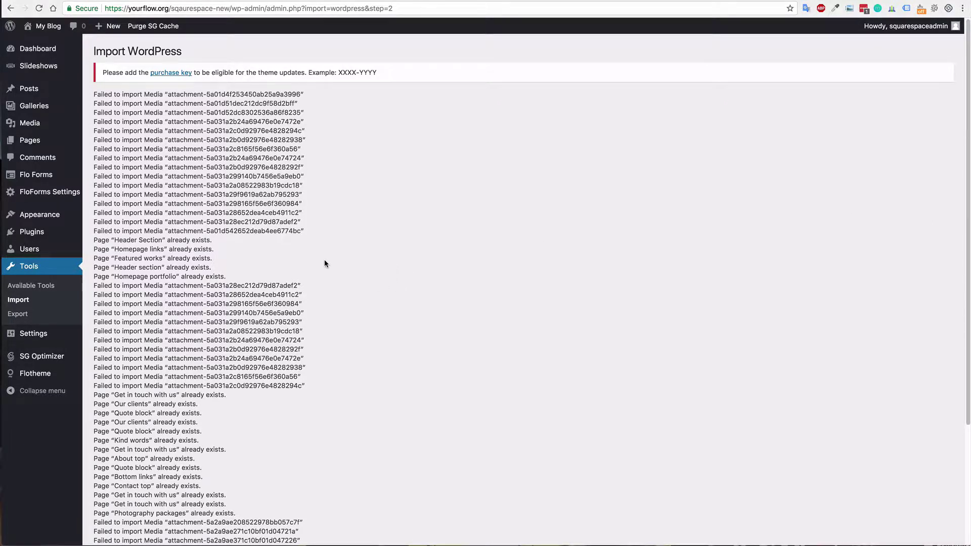
{"action": "mouse_move", "coordinate": [58, 235]}
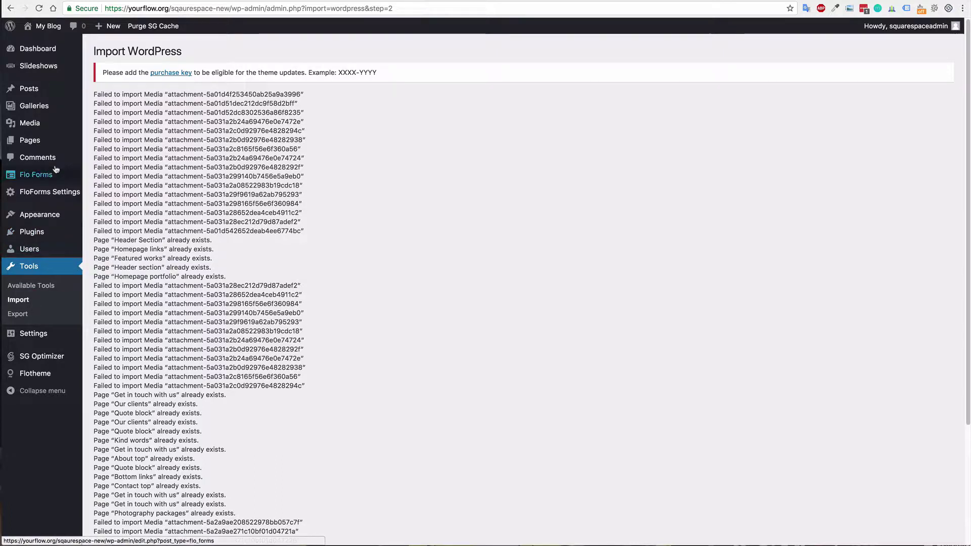
{"action": "mouse_move", "coordinate": [48, 141]}
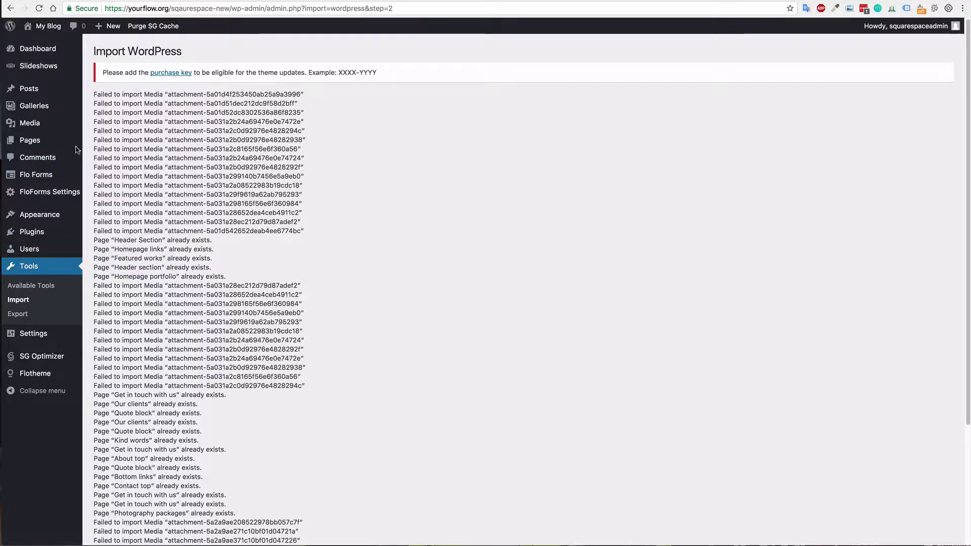
{"action": "left_click", "coordinate": [31, 90]}
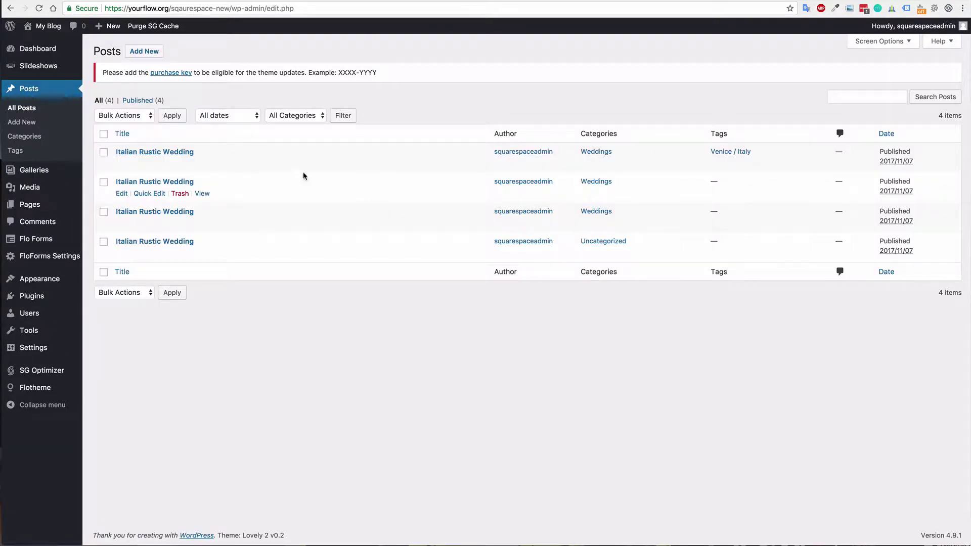
View the Italian Rustic Wedding post's HTML and inspect its static1.squarespace.com image URLs
{"action": "left_click", "coordinate": [156, 151]}
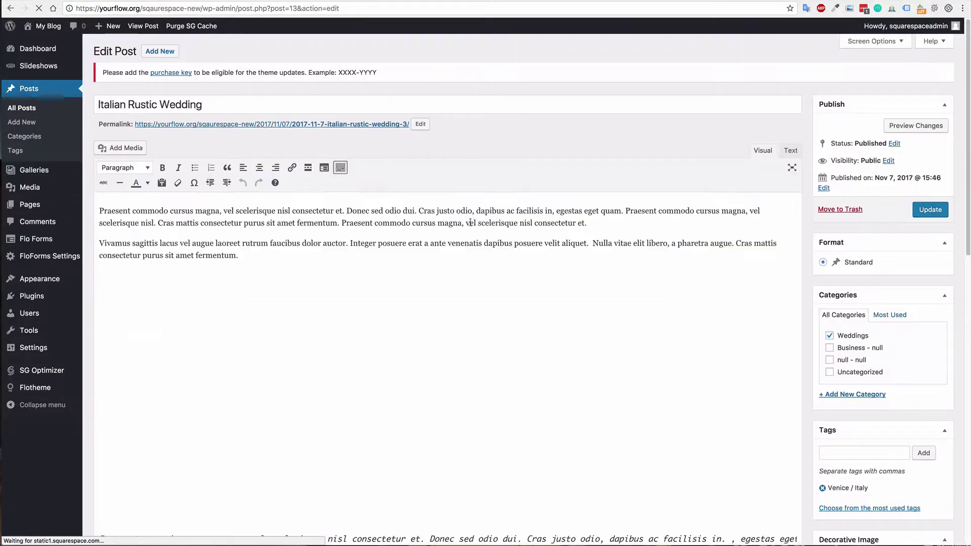
{"action": "left_click", "coordinate": [792, 150]}
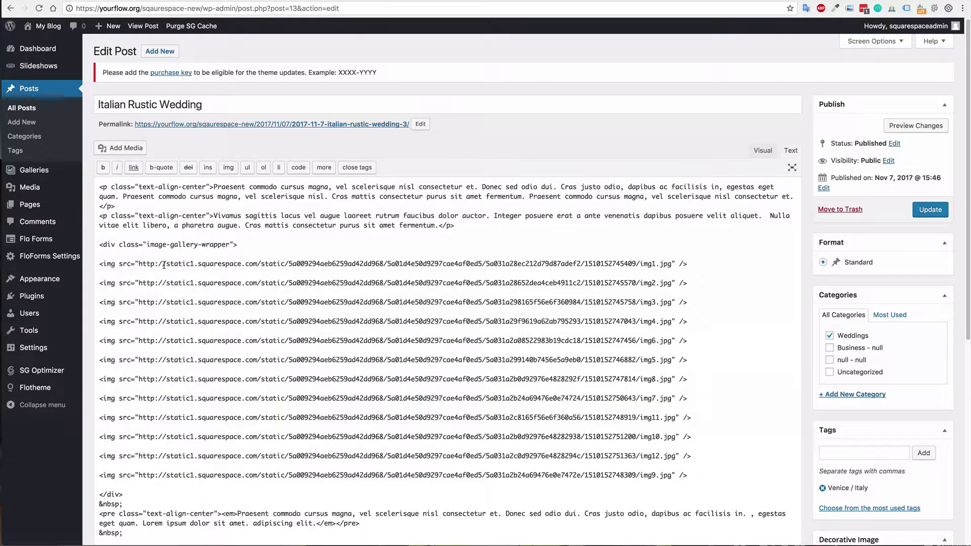
{"action": "left_click_drag", "start_coordinate": [164, 265], "coordinate": [263, 265]}
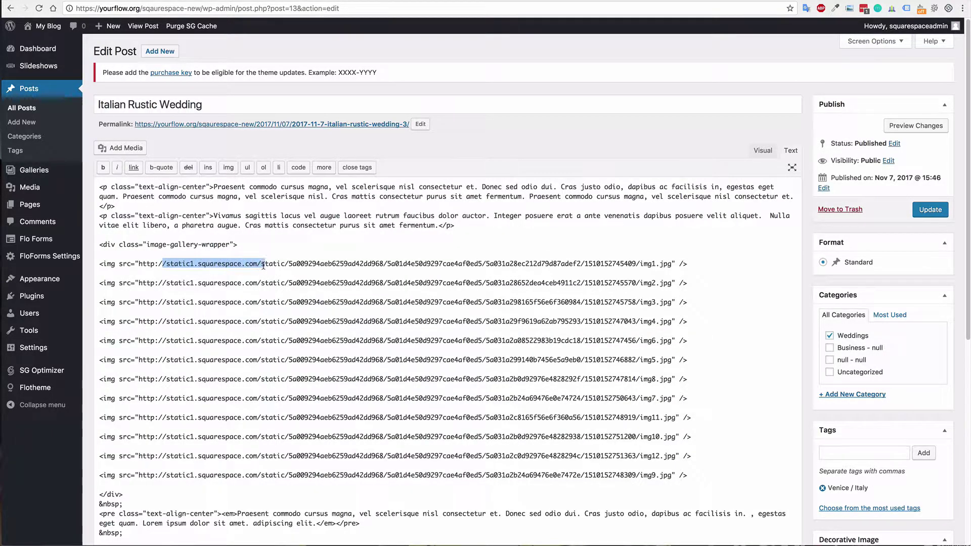
{"action": "left_click", "coordinate": [326, 264]}
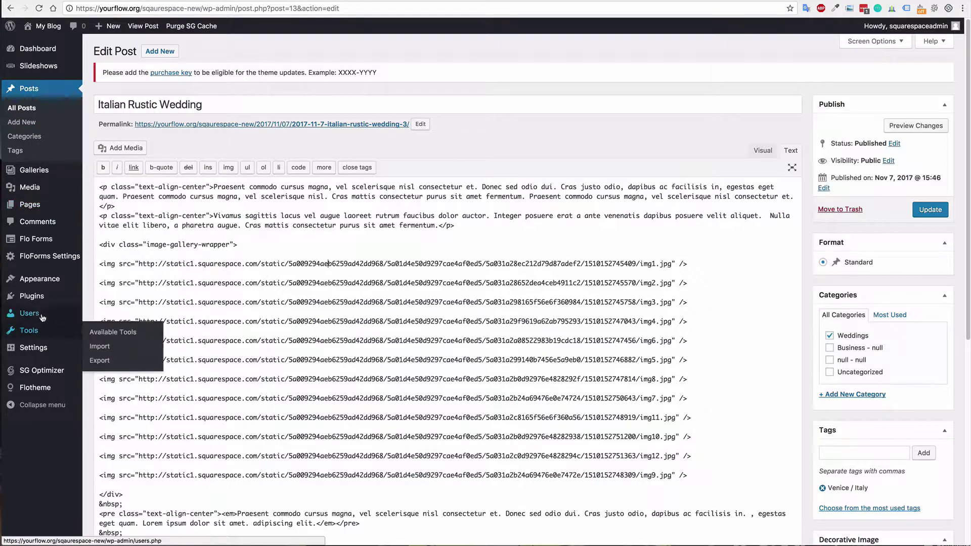
Go to Plugins > Add New, reveal the Upload Plugin form, then focus the plugin search field
{"action": "mouse_move", "coordinate": [54, 276]}
{"action": "mouse_move", "coordinate": [43, 298]}
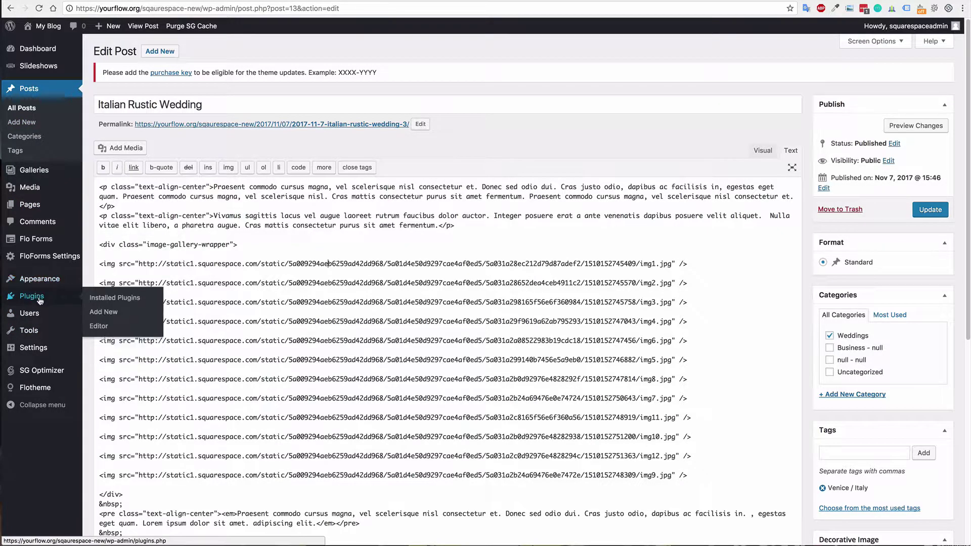
{"action": "left_click", "coordinate": [111, 313]}
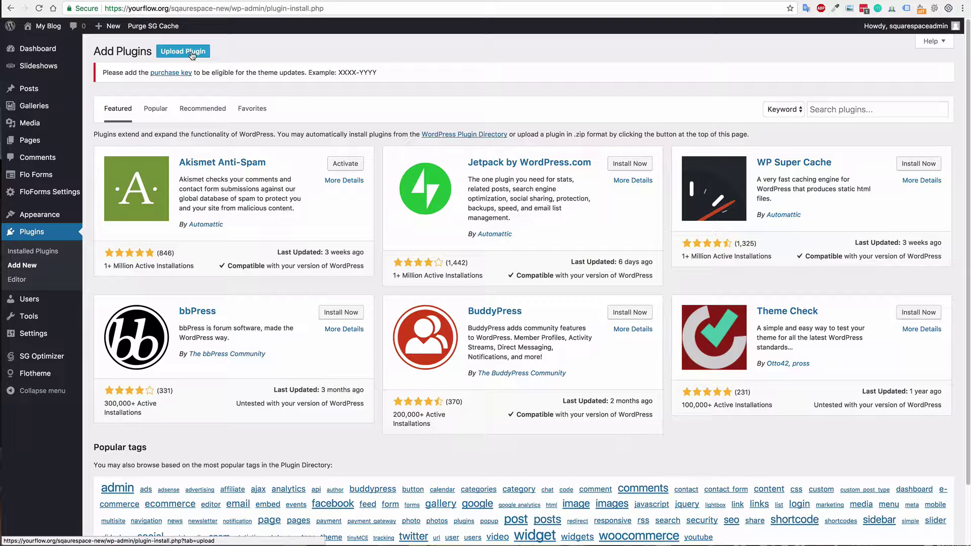
{"action": "left_click", "coordinate": [191, 53]}
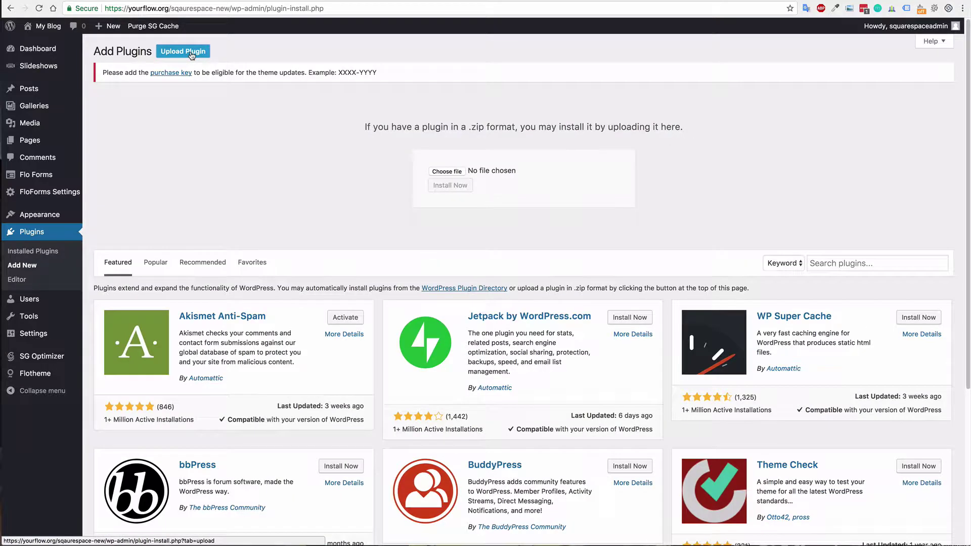
{"action": "left_click", "coordinate": [851, 259]}
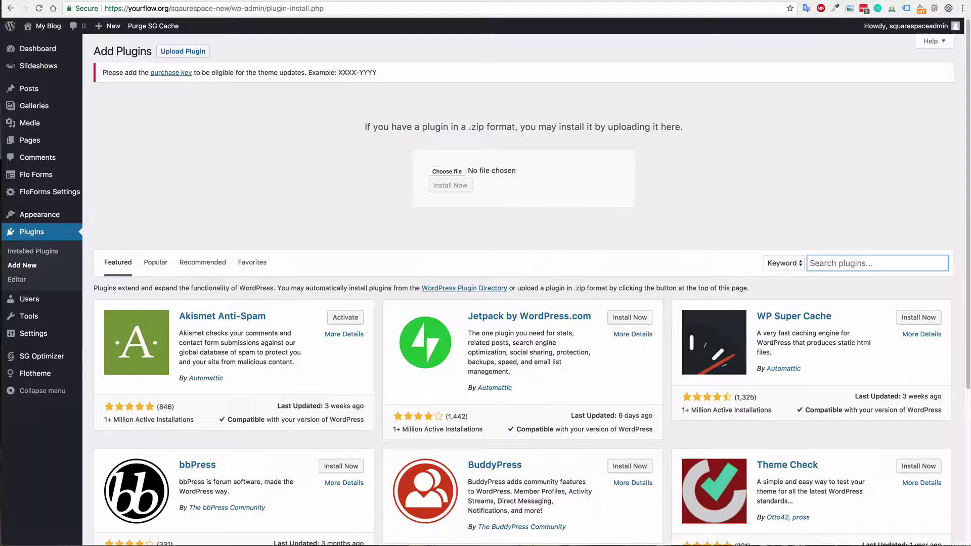
Search plugins for 'import external images', then install and activate it from results page 2
{"action": "left_click", "coordinate": [866, 261]}
{"action": "type", "text": "import external images"}
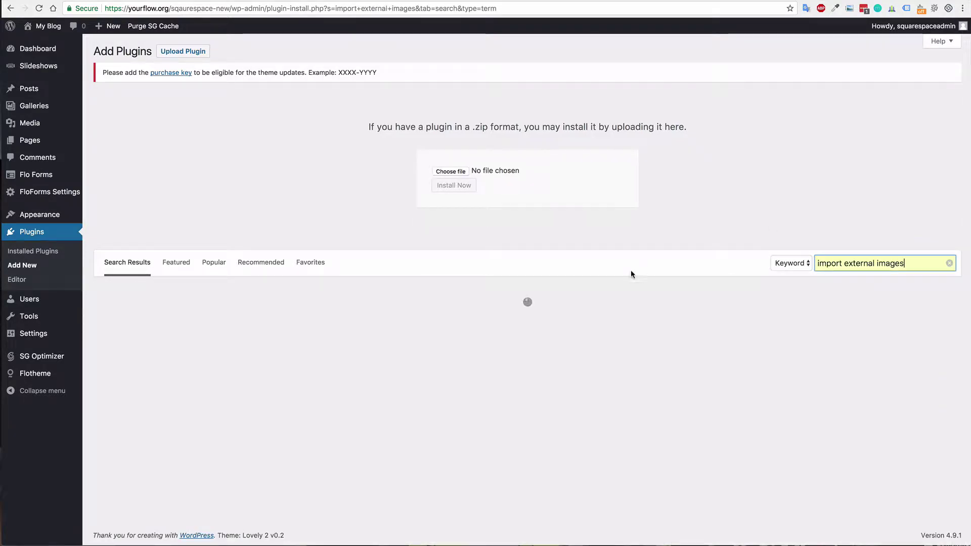
{"action": "scroll", "coordinate": [648, 329], "scroll_direction": "down", "scroll_amount": 10}
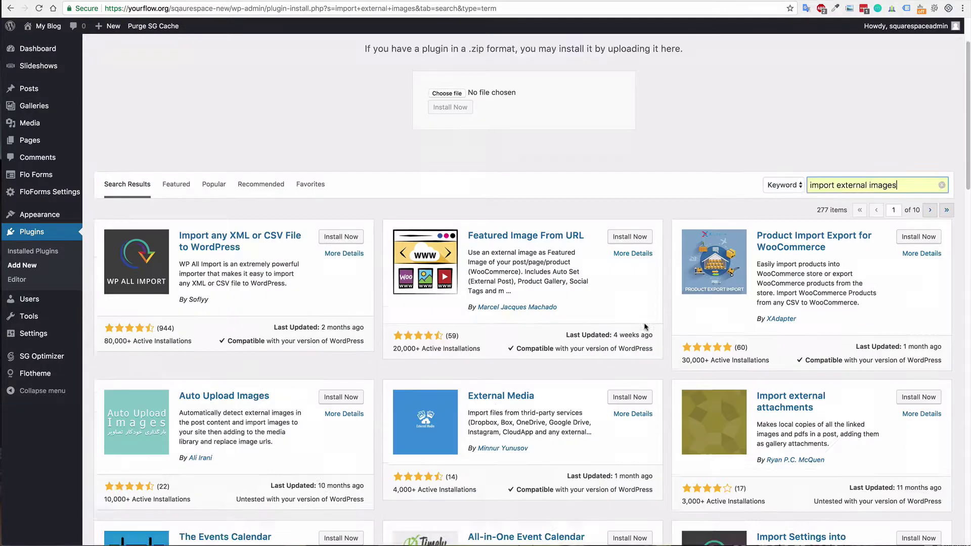
{"action": "scroll", "coordinate": [649, 328], "scroll_direction": "down", "scroll_amount": 5}
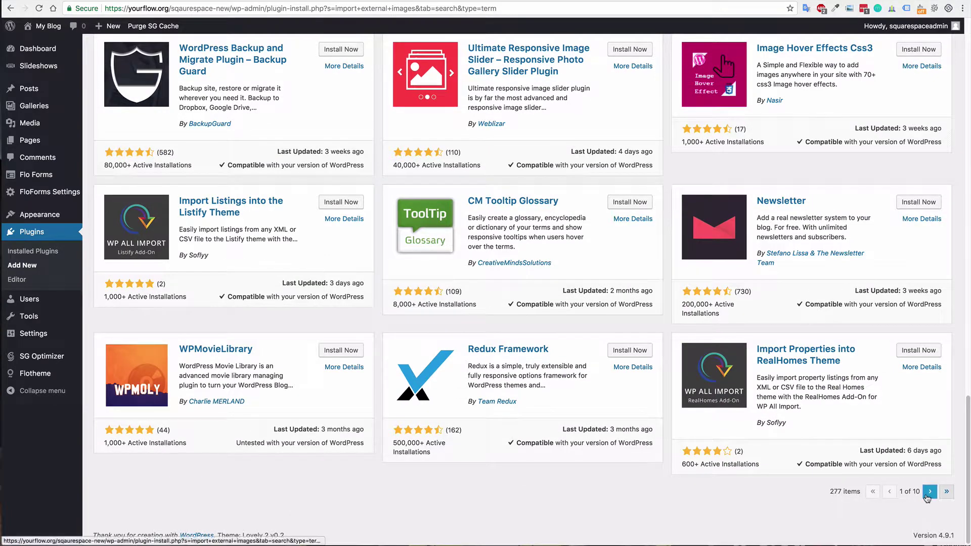
{"action": "left_click", "coordinate": [930, 491]}
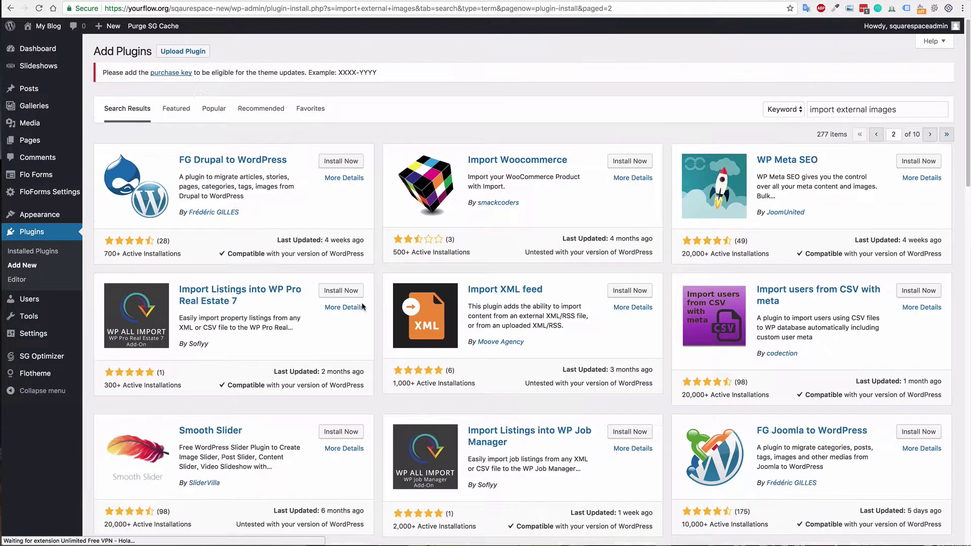
{"action": "scroll", "coordinate": [332, 323], "scroll_direction": "down", "scroll_amount": 2}
{"action": "scroll", "coordinate": [332, 323], "scroll_direction": "down", "scroll_amount": 5}
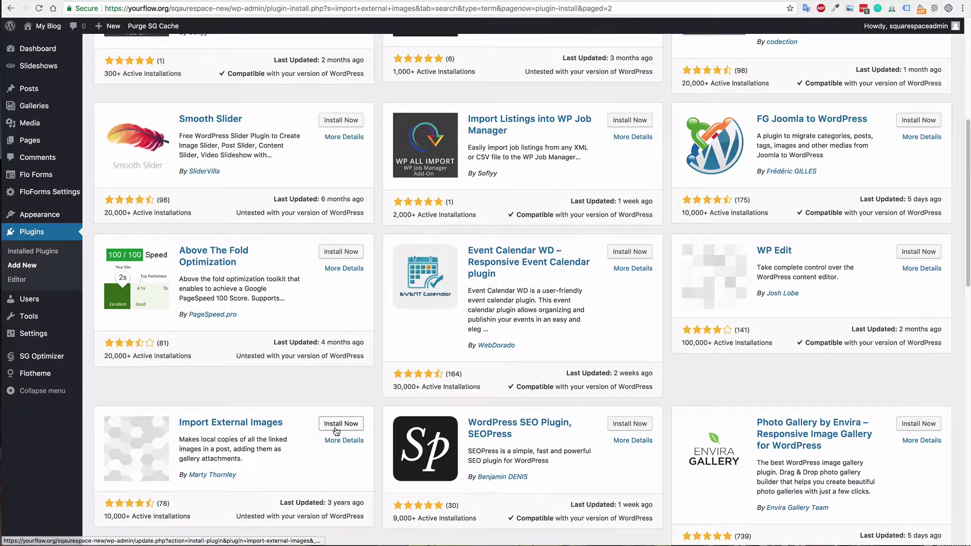
{"action": "left_click", "coordinate": [337, 424]}
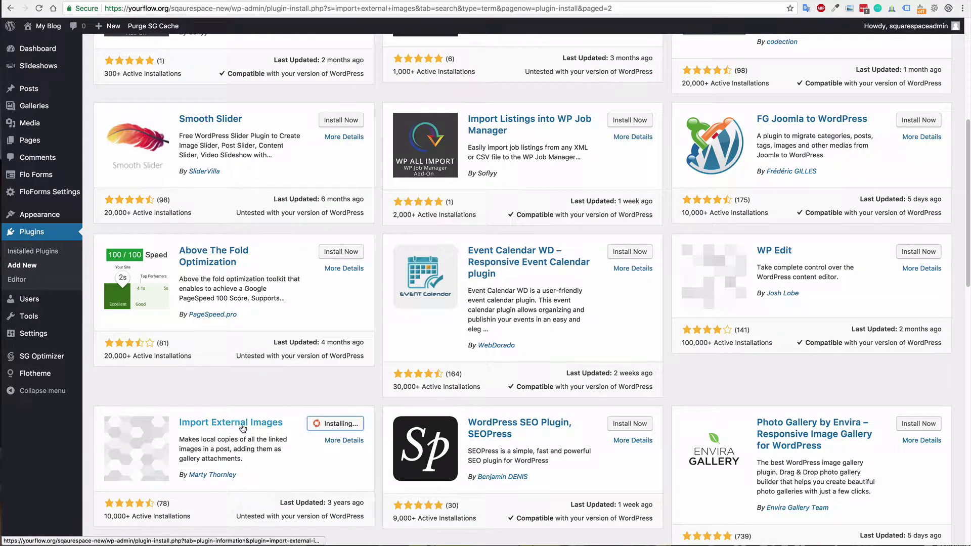
{"action": "left_click", "coordinate": [359, 423]}
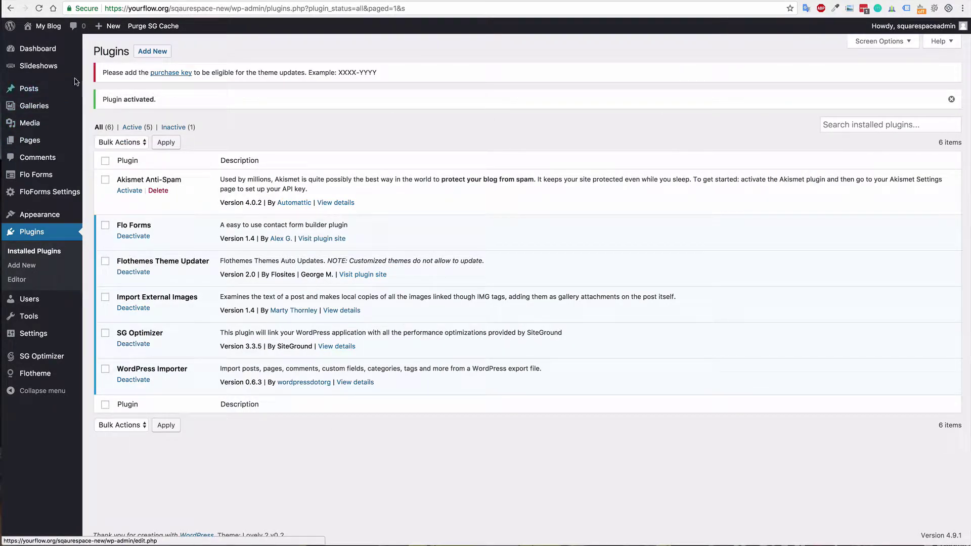
Import the 12 external images of the Italian Rustic Wedding post locally, then return to All Posts
{"action": "mouse_move", "coordinate": [46, 88]}
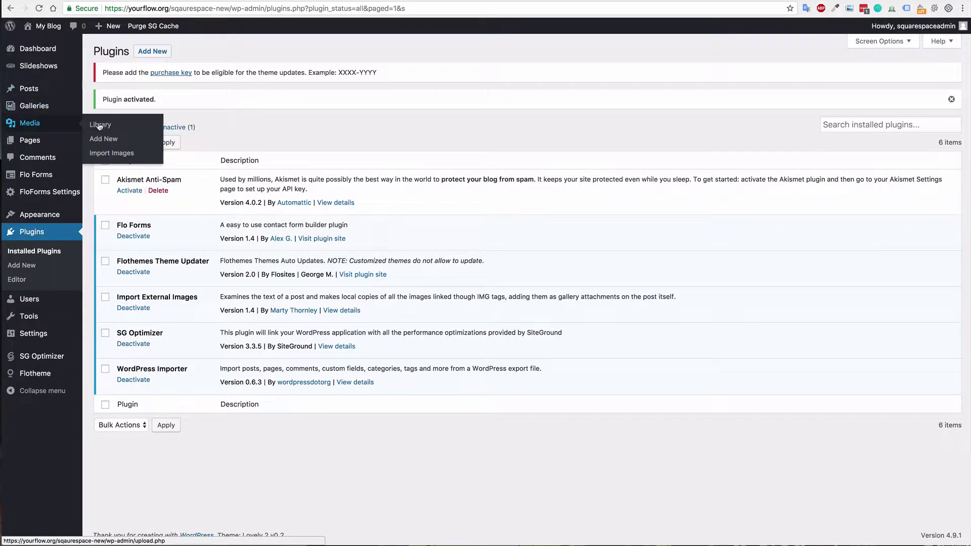
{"action": "left_click", "coordinate": [103, 154]}
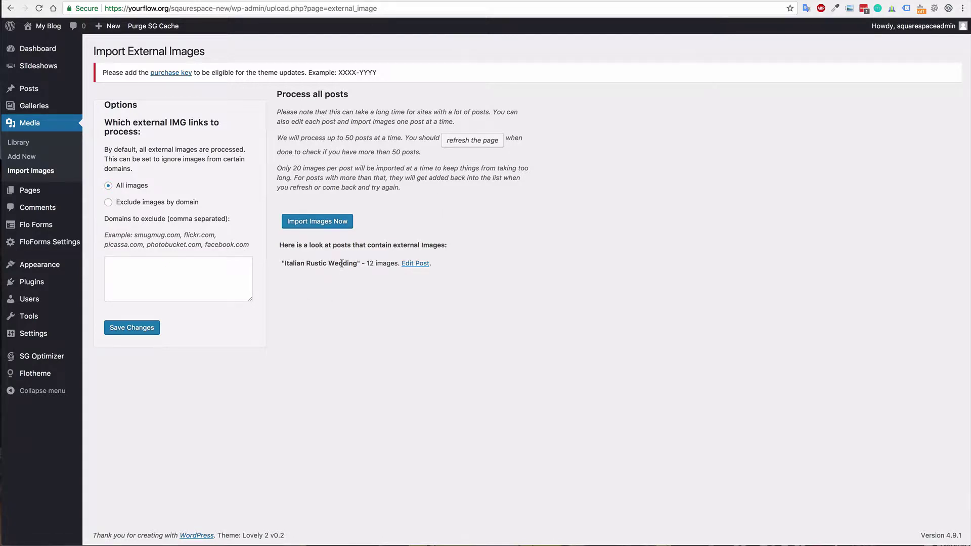
{"action": "left_click_drag", "start_coordinate": [287, 262], "coordinate": [341, 268]}
{"action": "left_click", "coordinate": [365, 264]}
{"action": "left_click", "coordinate": [314, 221]}
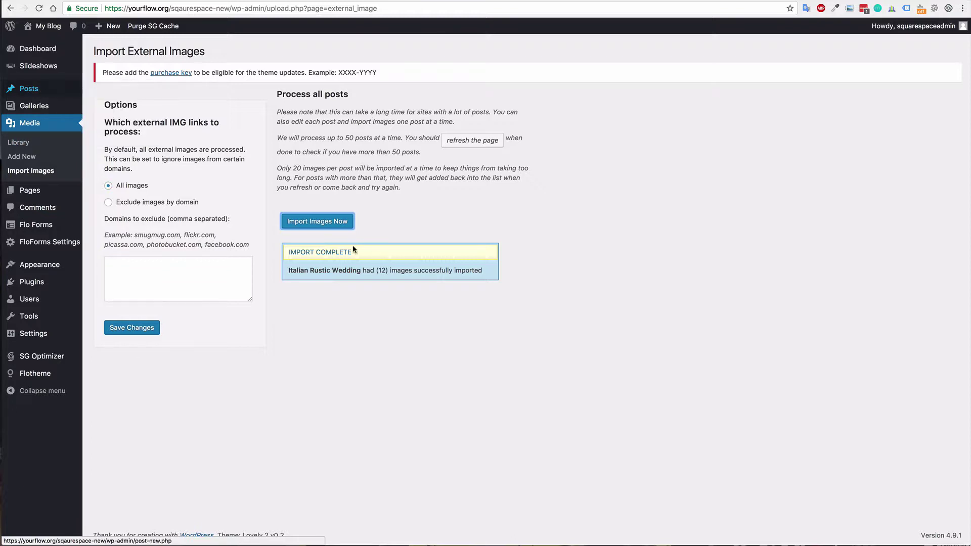
{"action": "left_click", "coordinate": [41, 91]}
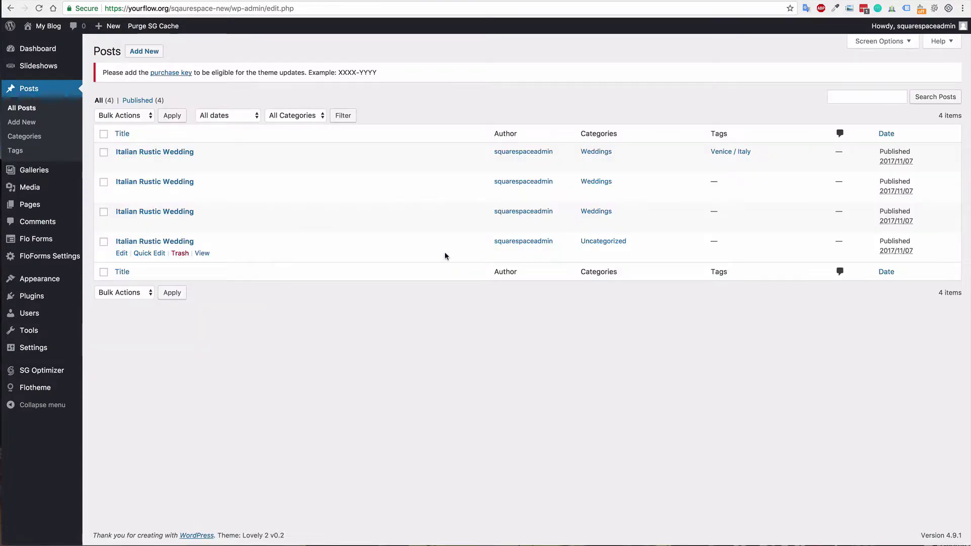
Open the Italian Rustic Wedding post in the Text view and inspect the img1 image address
{"action": "left_click", "coordinate": [179, 152]}
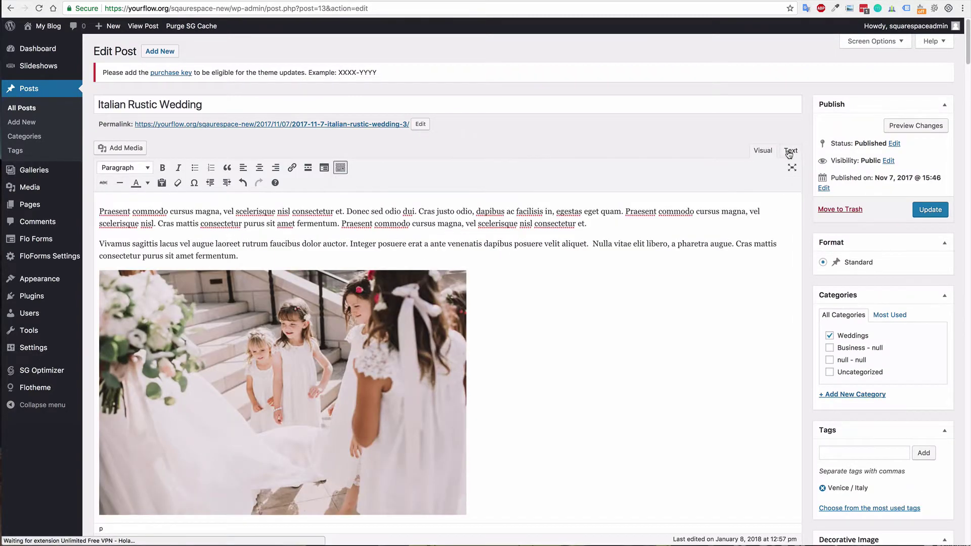
{"action": "left_click", "coordinate": [789, 151]}
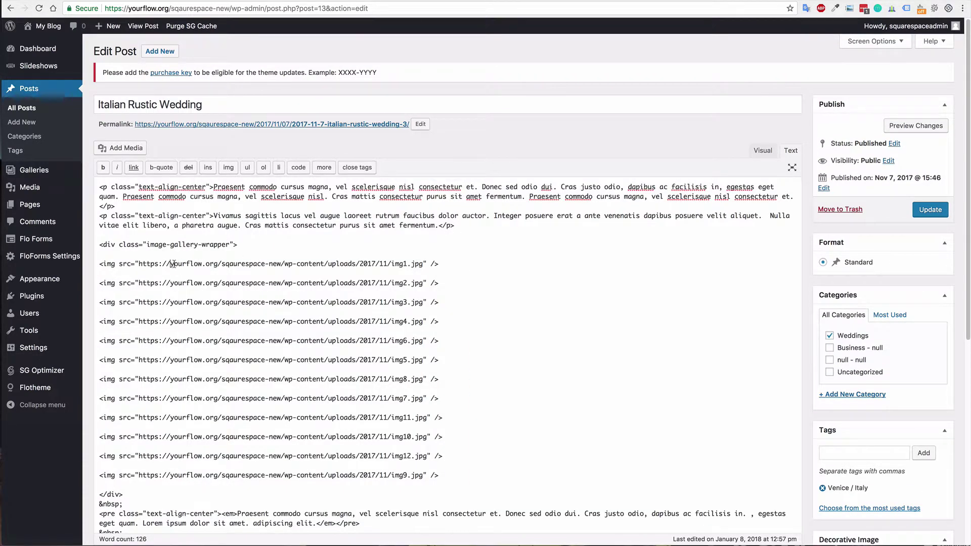
{"action": "left_click_drag", "start_coordinate": [170, 263], "coordinate": [265, 264]}
{"action": "left_click", "coordinate": [127, 269]}
{"action": "left_click_drag", "start_coordinate": [103, 264], "coordinate": [373, 261]}
{"action": "left_click", "coordinate": [388, 262]}
Check the remaining gallery image URLs now point to local uploads, then go to All Pages
{"action": "scroll", "coordinate": [324, 402], "scroll_direction": "down", "scroll_amount": 5}
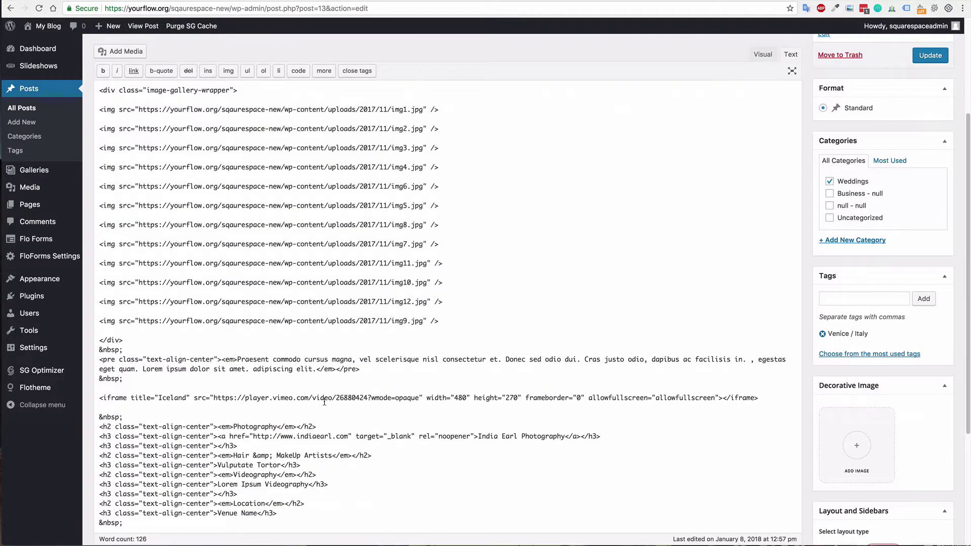
{"action": "scroll", "coordinate": [326, 398], "scroll_direction": "down", "scroll_amount": 2}
{"action": "scroll", "coordinate": [320, 416], "scroll_direction": "up", "scroll_amount": 3}
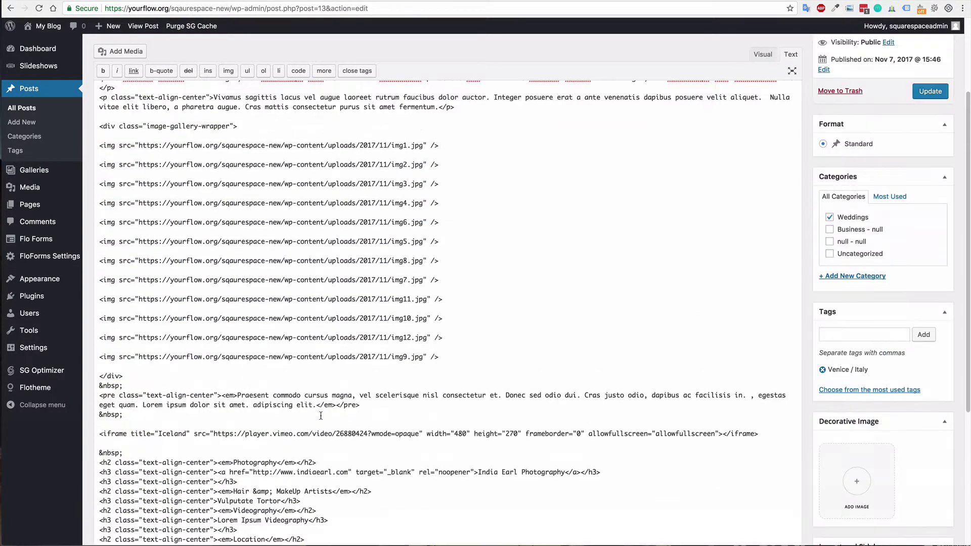
{"action": "scroll", "coordinate": [338, 427], "scroll_direction": "up", "scroll_amount": 3}
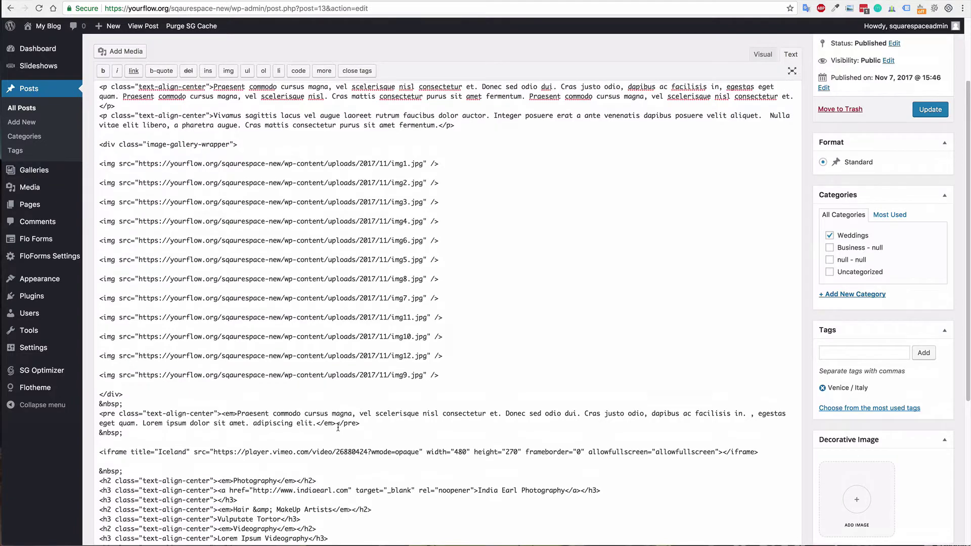
{"action": "scroll", "coordinate": [338, 427], "scroll_direction": "up", "scroll_amount": 1}
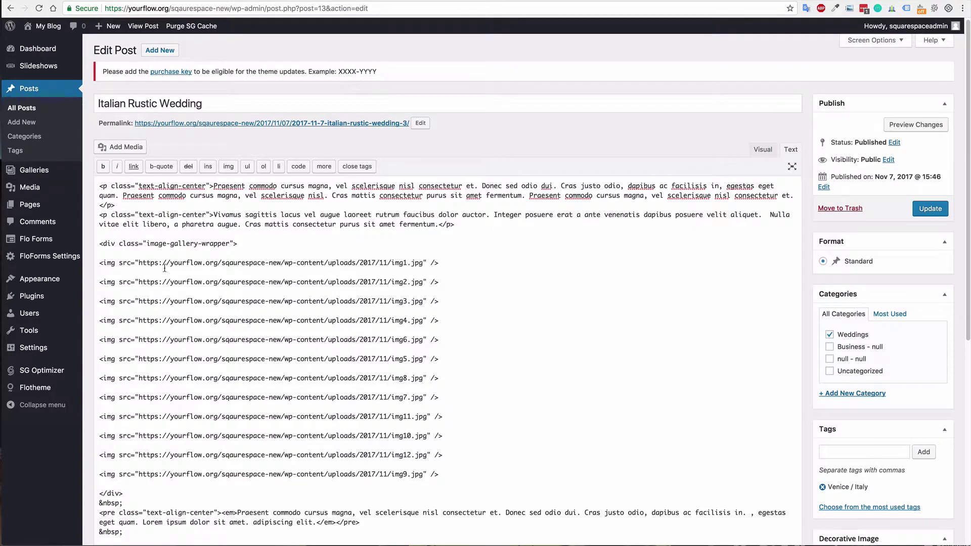
{"action": "left_click", "coordinate": [37, 211]}
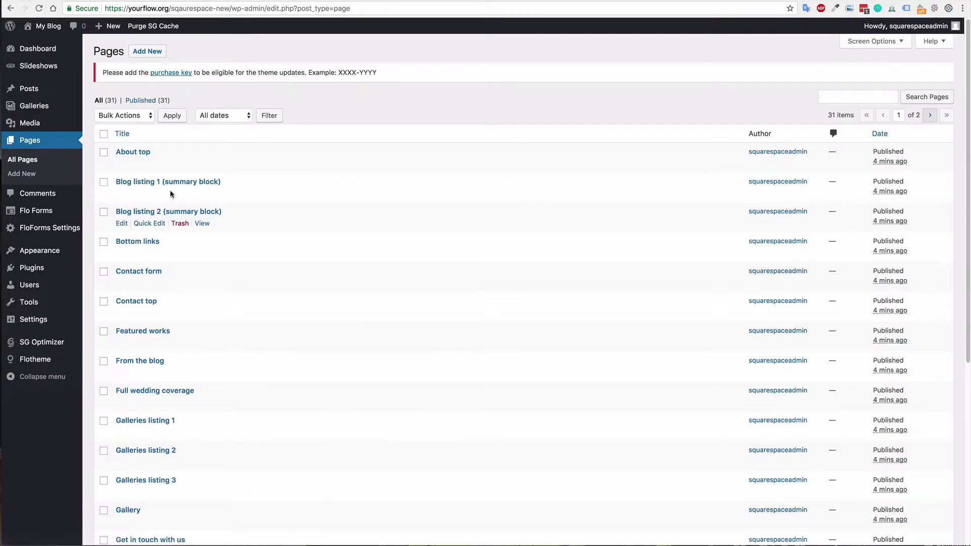
Delete '?format=original' from all three image src URLs on the About top page and click Update
{"action": "left_click", "coordinate": [134, 152]}
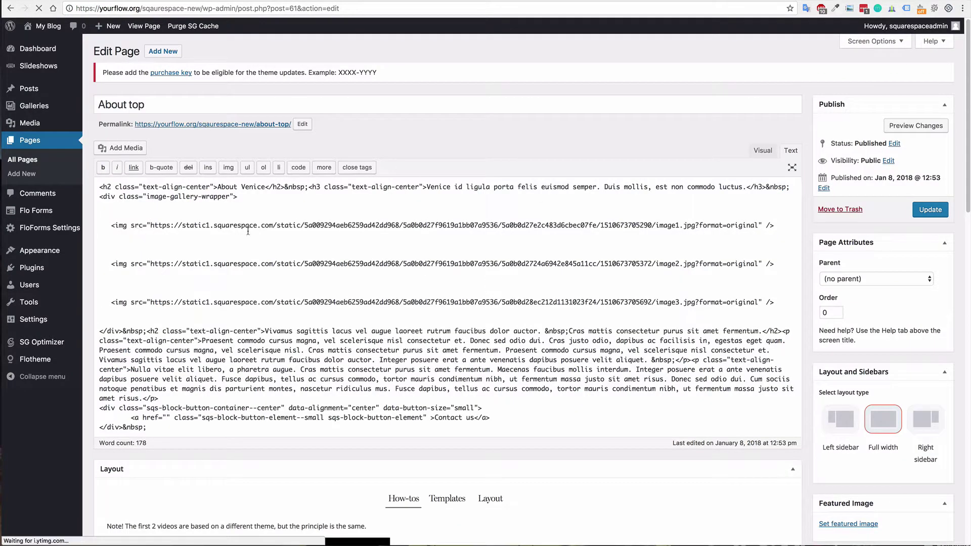
{"action": "left_click_drag", "start_coordinate": [696, 226], "coordinate": [756, 223]}
{"action": "key", "text": "BackSpace"}
{"action": "left_click_drag", "start_coordinate": [695, 260], "coordinate": [758, 263]}
{"action": "key", "text": "BackSpace"}
{"action": "left_click_drag", "start_coordinate": [696, 302], "coordinate": [758, 301]}
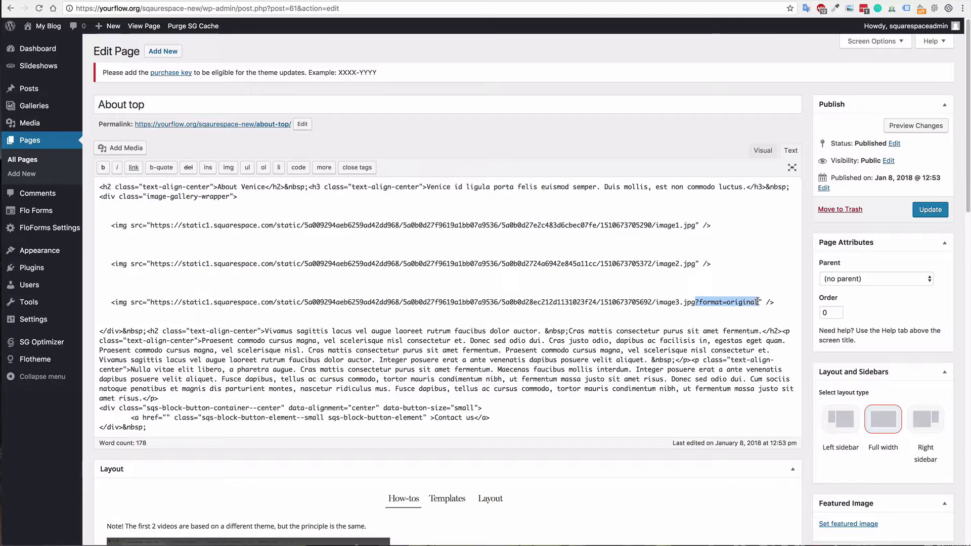
{"action": "key", "text": "BackSpace"}
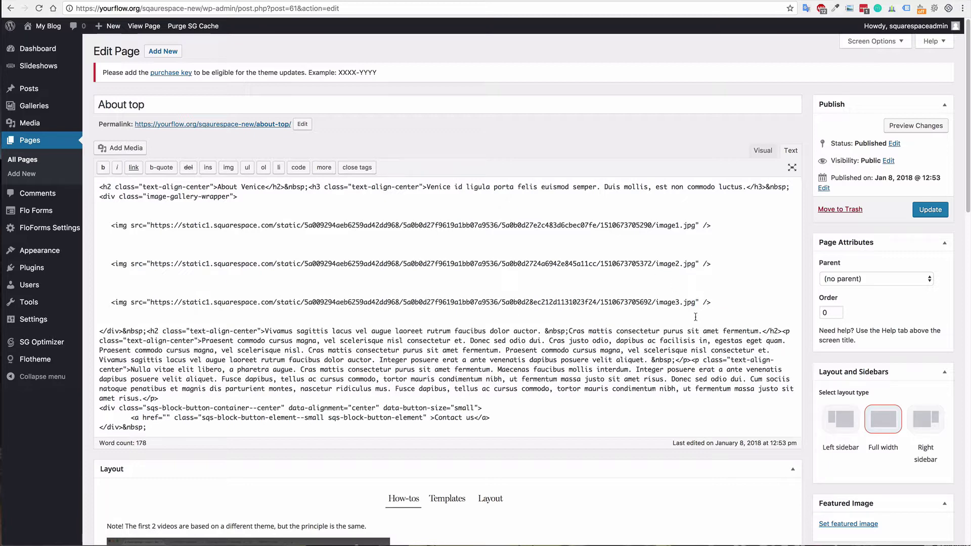
{"action": "left_click", "coordinate": [931, 210]}
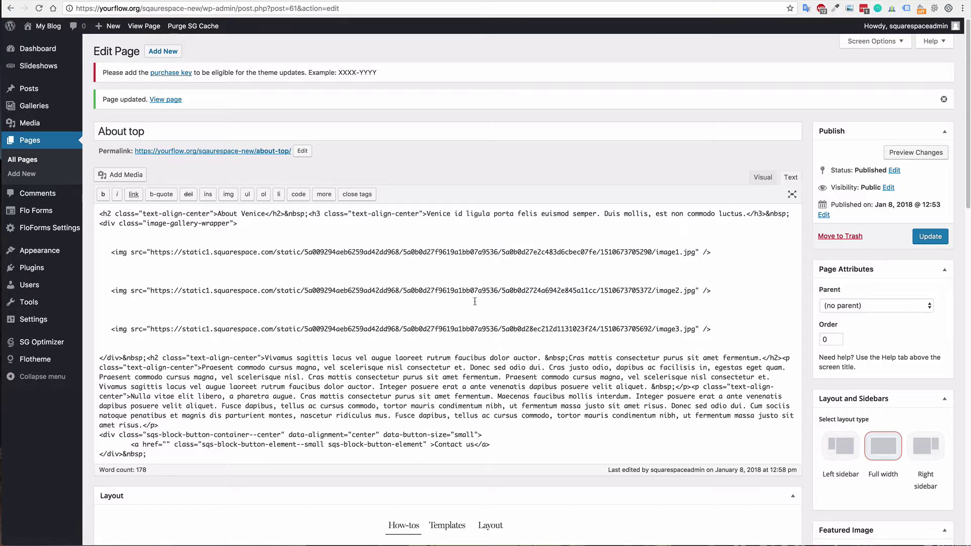
Switch About top to the Visual view, showing the 'About Venice' heading and its photo
{"action": "left_click_drag", "start_coordinate": [304, 253], "coordinate": [602, 250]}
{"action": "left_click", "coordinate": [607, 251]}
{"action": "left_click", "coordinate": [761, 177]}
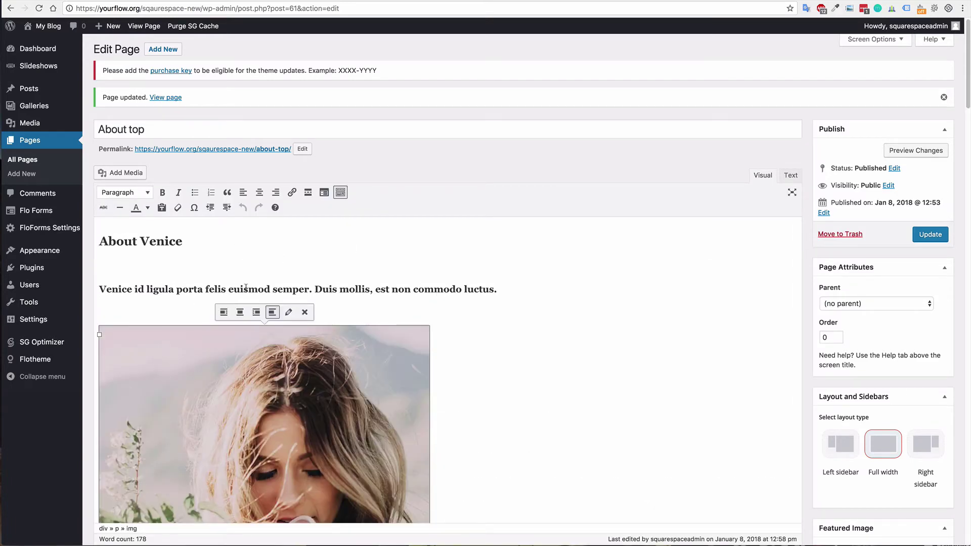
{"action": "left_click", "coordinate": [490, 293]}
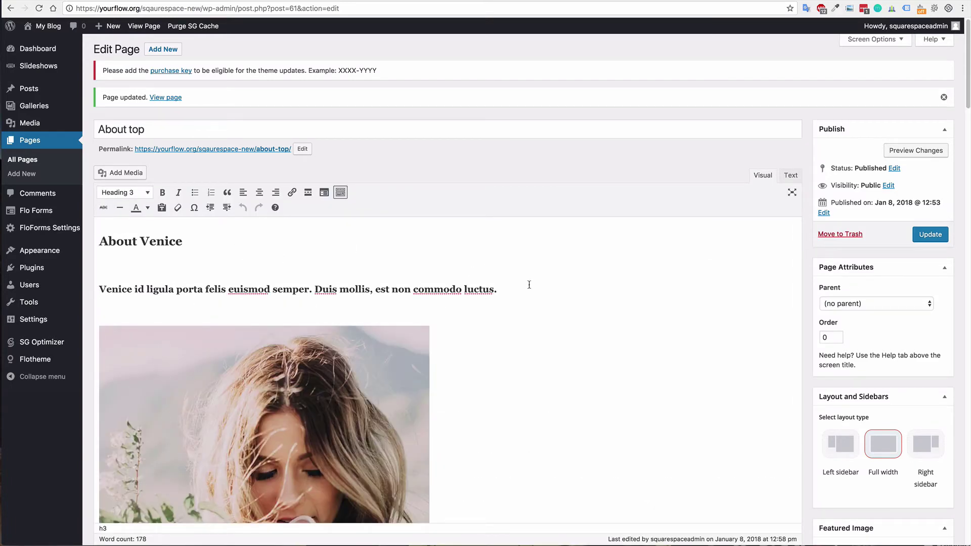